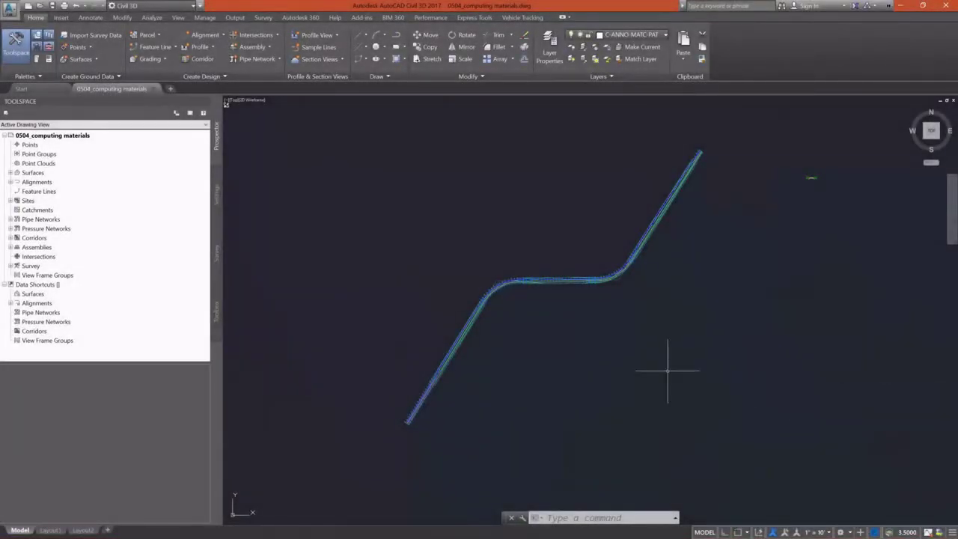
Expand the centerline alignment CL ALIGNMENT down to its sample line groups and select SL Collection - 1
{"action": "left_click", "coordinate": [10, 181]}
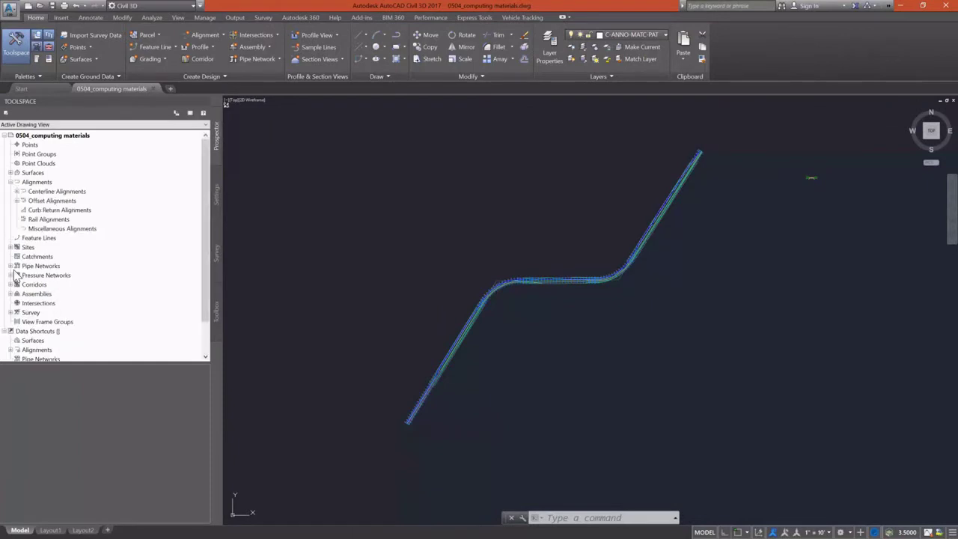
{"action": "left_click", "coordinate": [17, 192]}
{"action": "left_click", "coordinate": [24, 201]}
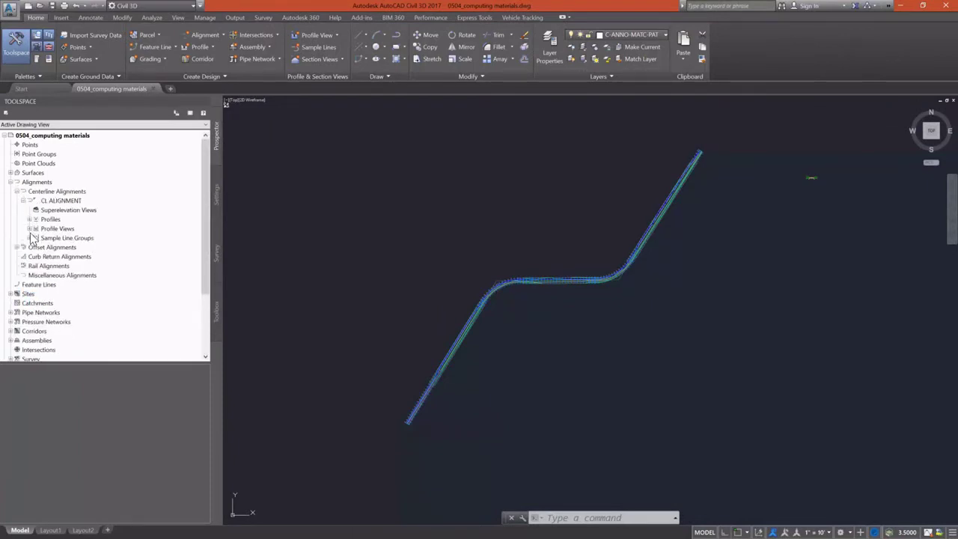
{"action": "left_click", "coordinate": [30, 238]}
{"action": "left_click", "coordinate": [36, 247]}
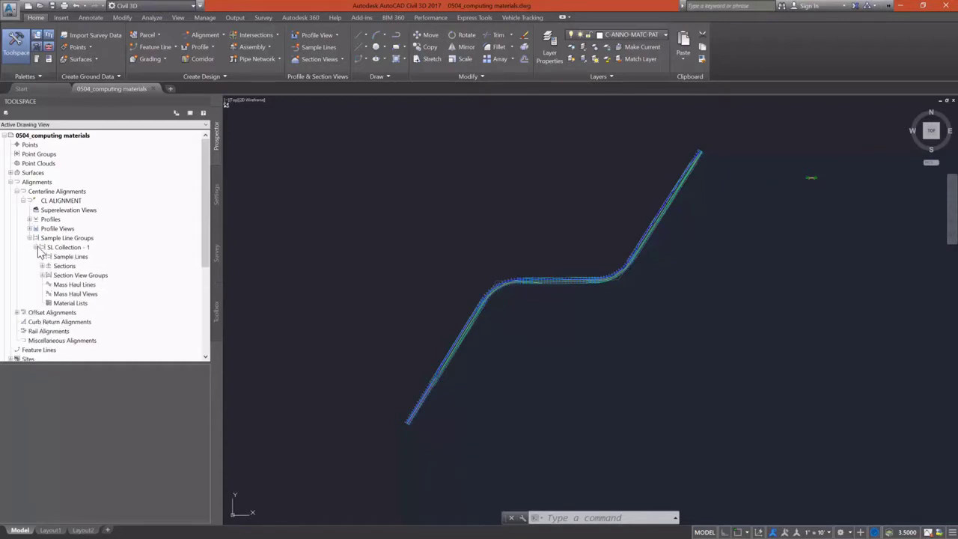
{"action": "left_click", "coordinate": [46, 249]}
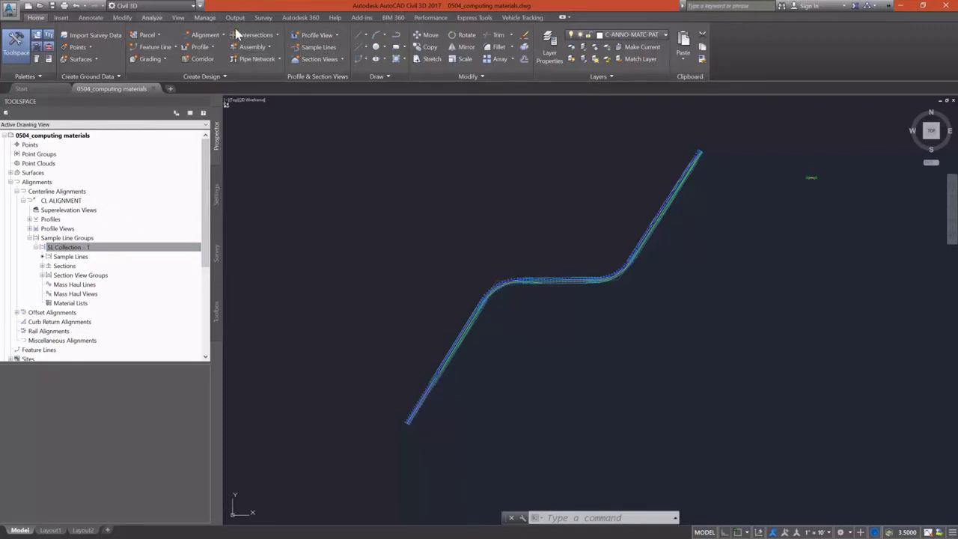
Start Compute Materials for SL Collection - 1 and set the quantity takeoff criteria to Earthworks
{"action": "left_click", "coordinate": [152, 17]}
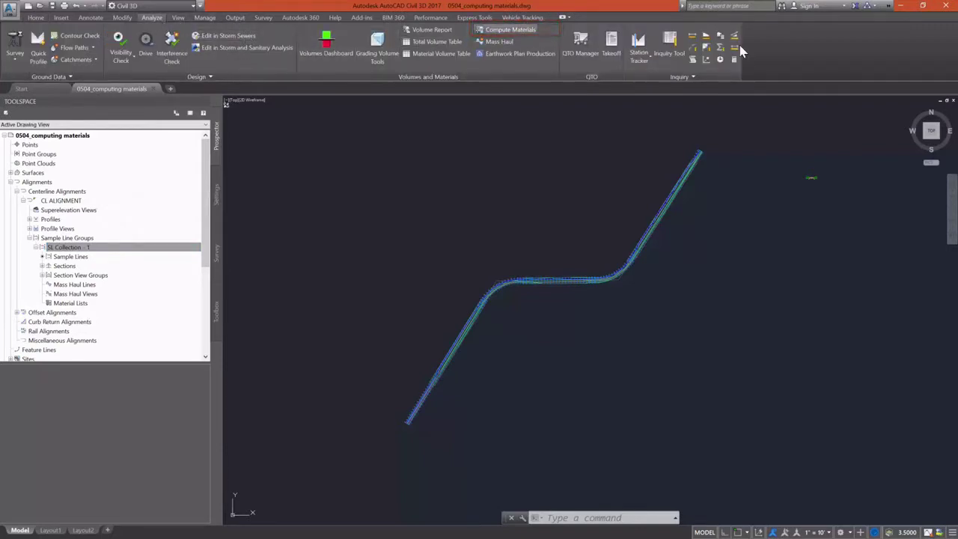
{"action": "left_click", "coordinate": [510, 29]}
{"action": "key", "text": "Return"}
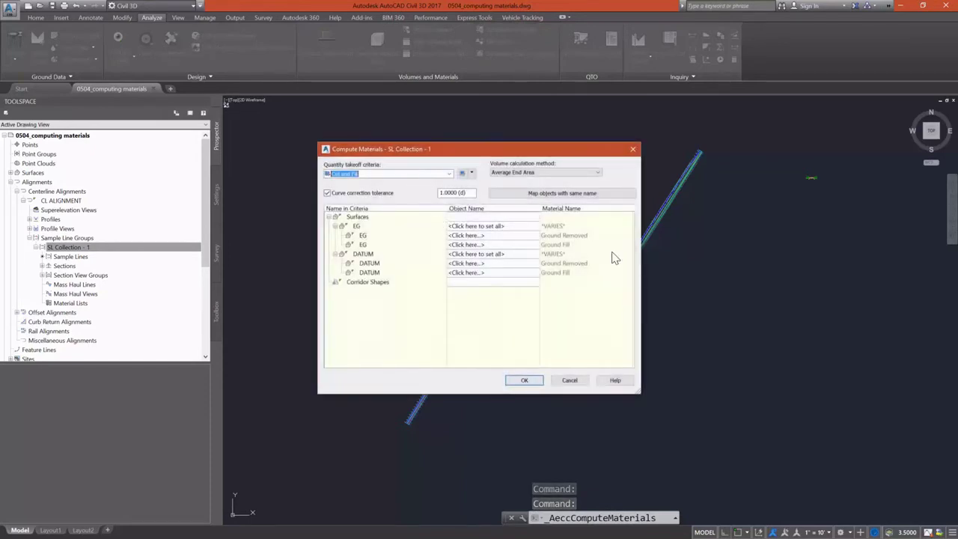
{"action": "left_click", "coordinate": [449, 173]}
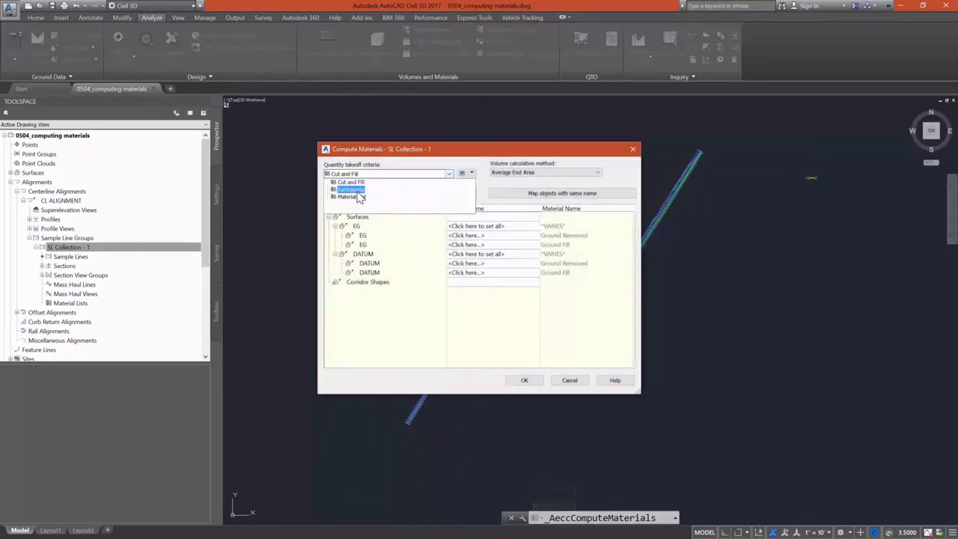
{"action": "left_click", "coordinate": [351, 190]}
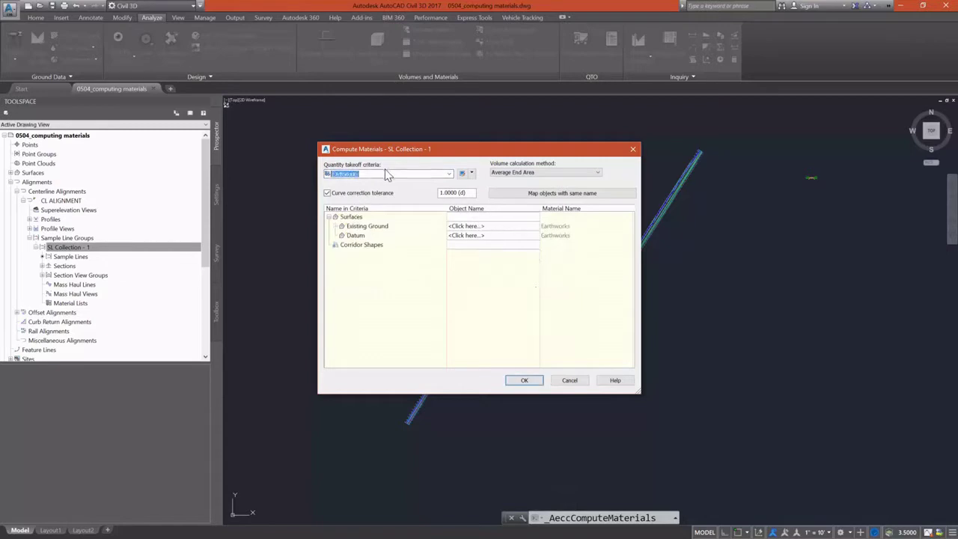
Assign the Ground surface to Existing Ground and RuralRoad Rural Road DATUM to Datum
{"action": "left_click_drag", "start_coordinate": [470, 226], "coordinate": [465, 227]}
{"action": "left_click", "coordinate": [465, 226]}
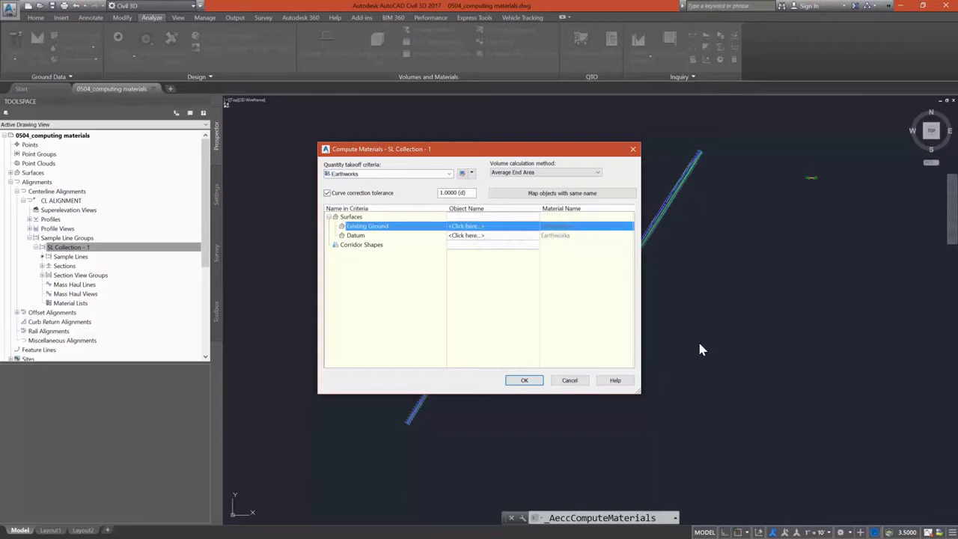
{"action": "left_click", "coordinate": [466, 226]}
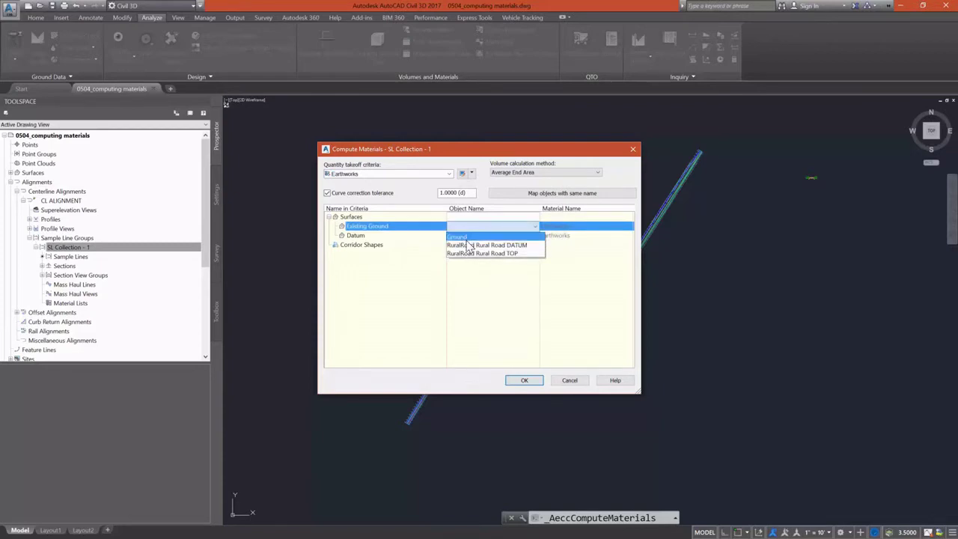
{"action": "left_click", "coordinate": [457, 237]}
{"action": "left_click", "coordinate": [466, 235]}
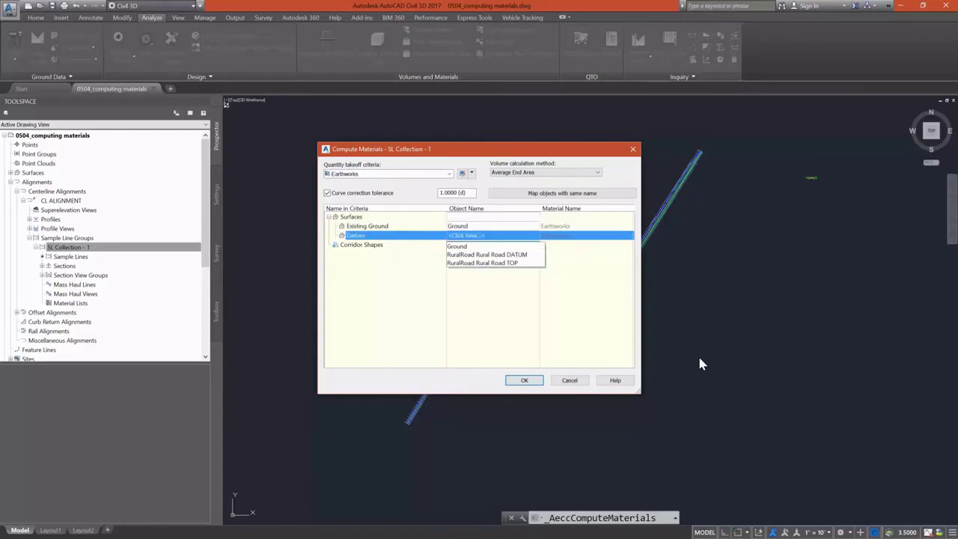
{"action": "left_click", "coordinate": [469, 254]}
Review the volume calculation methods, keep Average End Area, and compute the earthworks material
{"action": "left_click", "coordinate": [382, 245]}
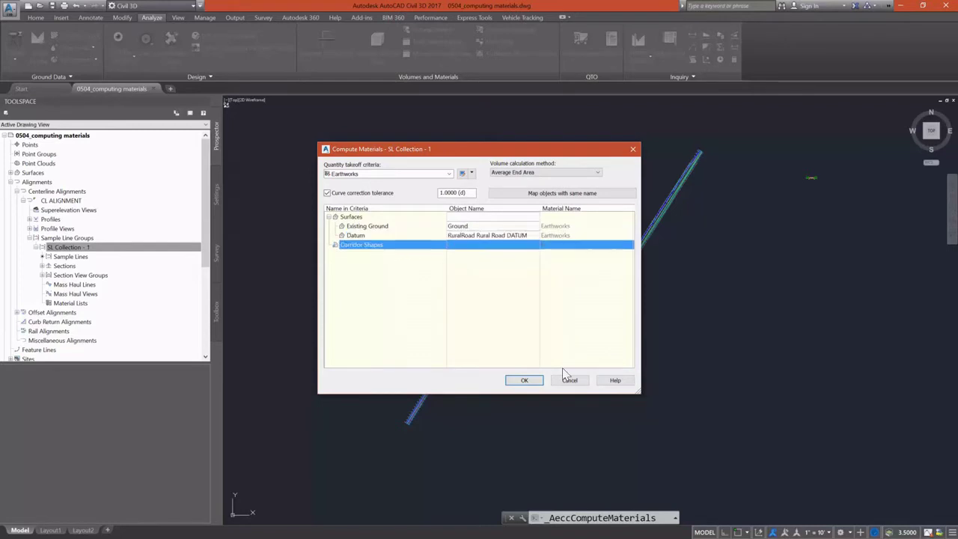
{"action": "right_click", "coordinate": [380, 246]}
{"action": "left_click", "coordinate": [367, 252]}
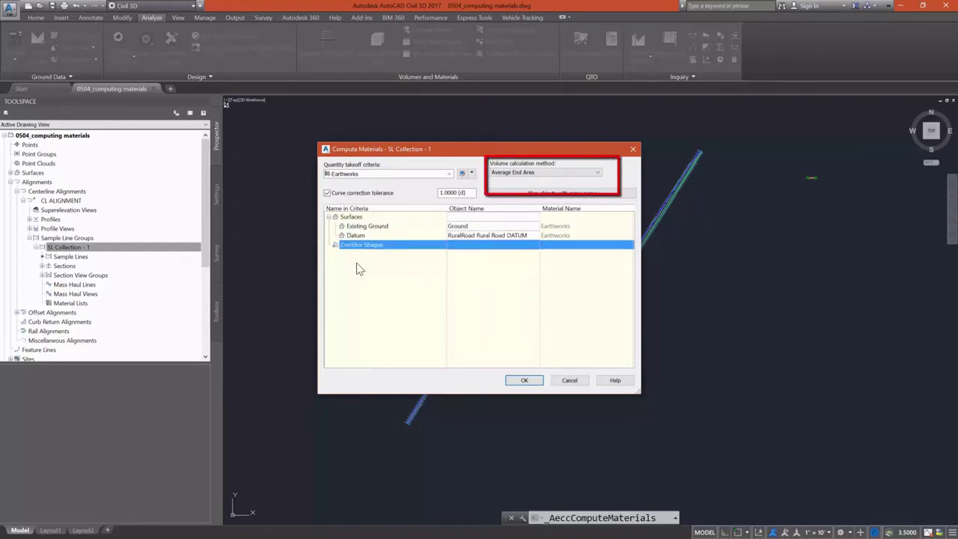
{"action": "left_click", "coordinate": [533, 174]}
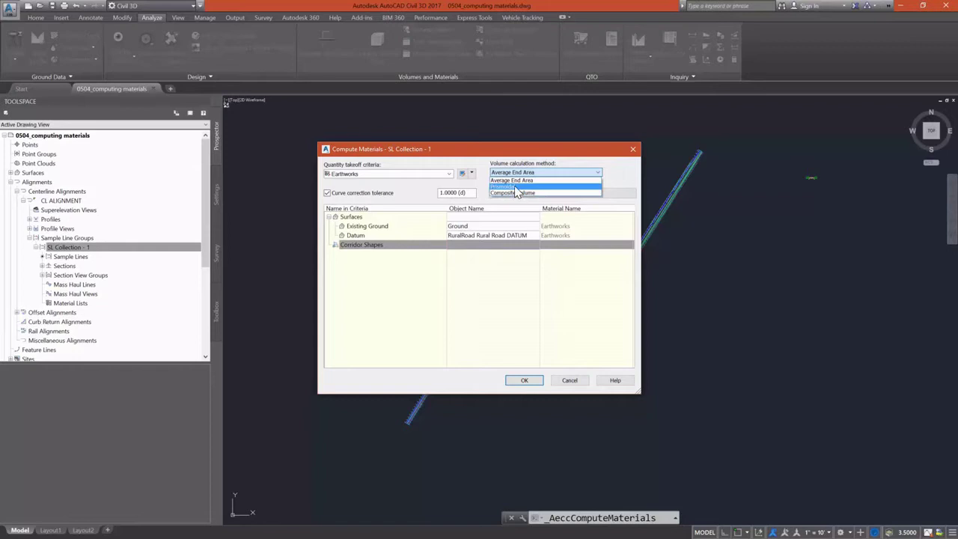
{"action": "left_click", "coordinate": [494, 337]}
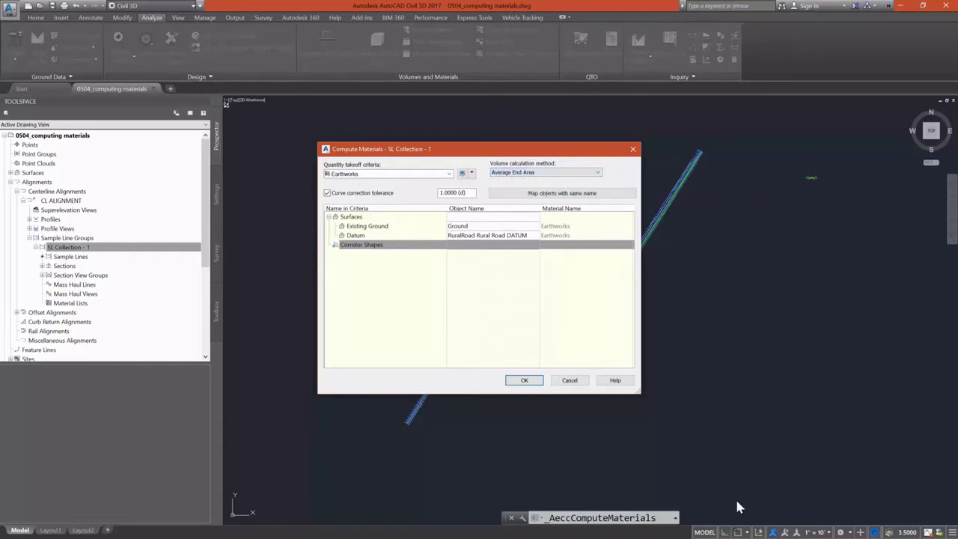
{"action": "left_click", "coordinate": [525, 382]}
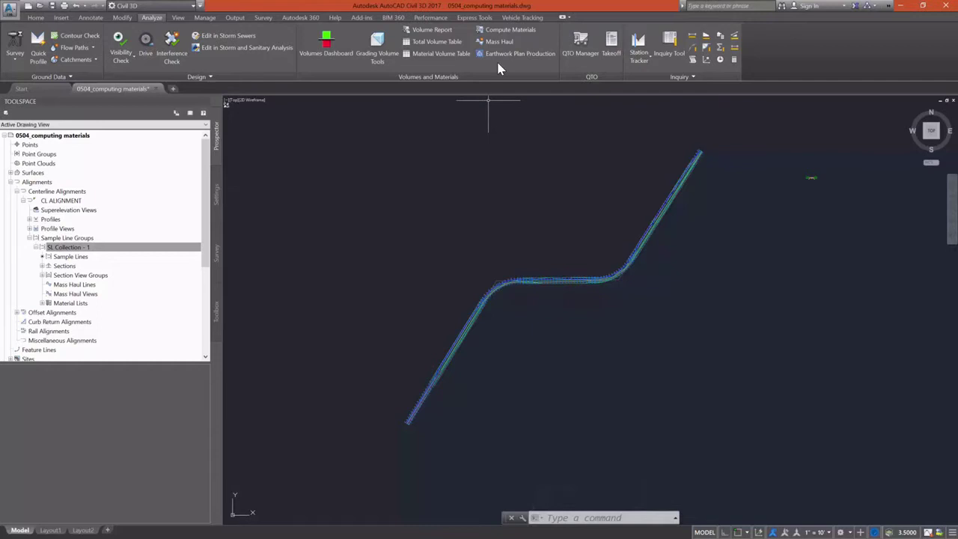
Expand the material lists of SL Collection - 1 and add a material to Material List - (1)
{"action": "left_click", "coordinate": [117, 249]}
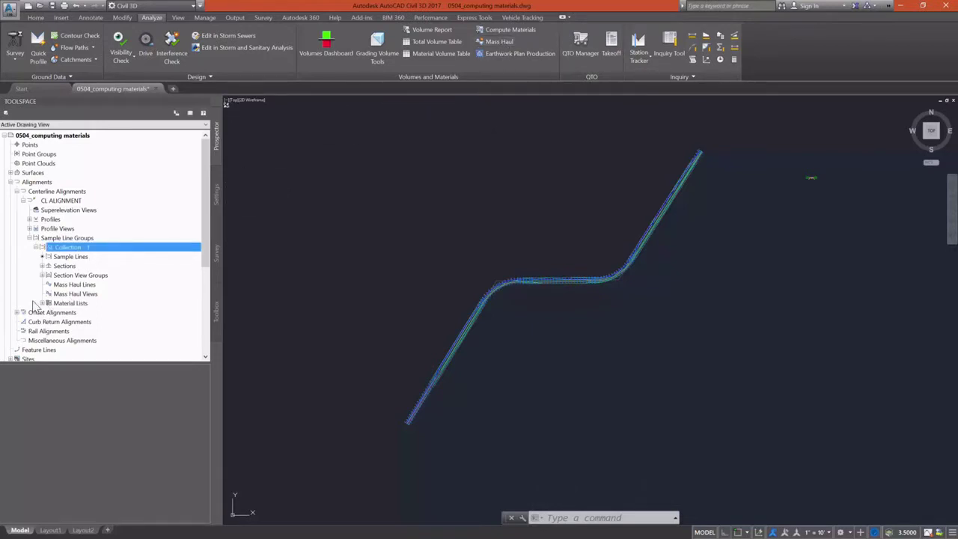
{"action": "left_click", "coordinate": [42, 303]}
{"action": "left_click", "coordinate": [74, 312]}
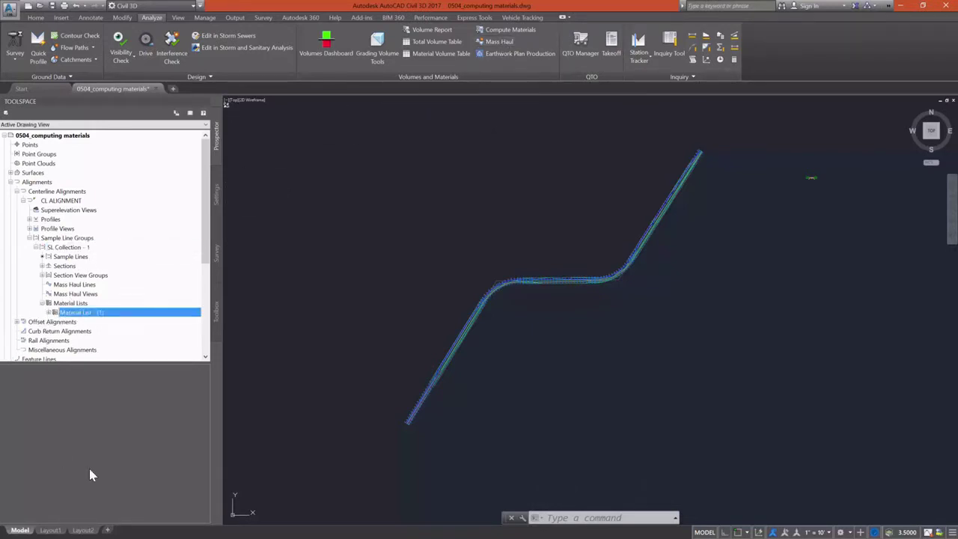
{"action": "left_click", "coordinate": [49, 312]}
{"action": "right_click", "coordinate": [68, 314]}
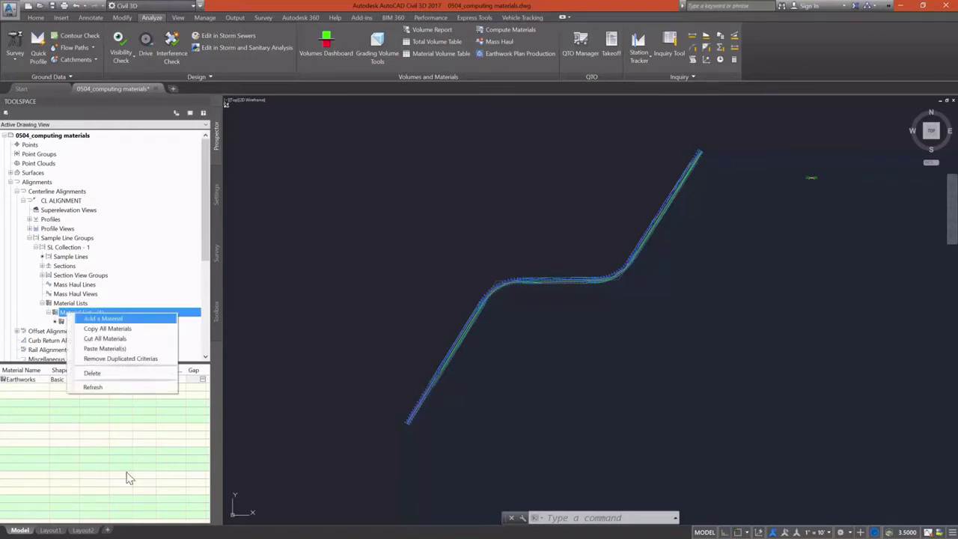
{"action": "left_click", "coordinate": [88, 319]}
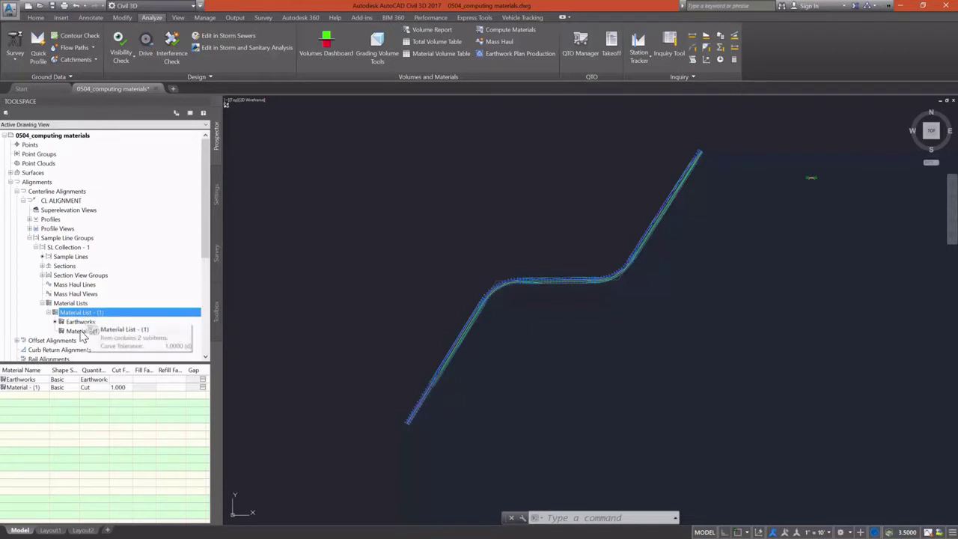
Edit the material list of SL Collection - 1 and set the quantity type of Material - (1) to Structures
{"action": "left_click", "coordinate": [499, 30]}
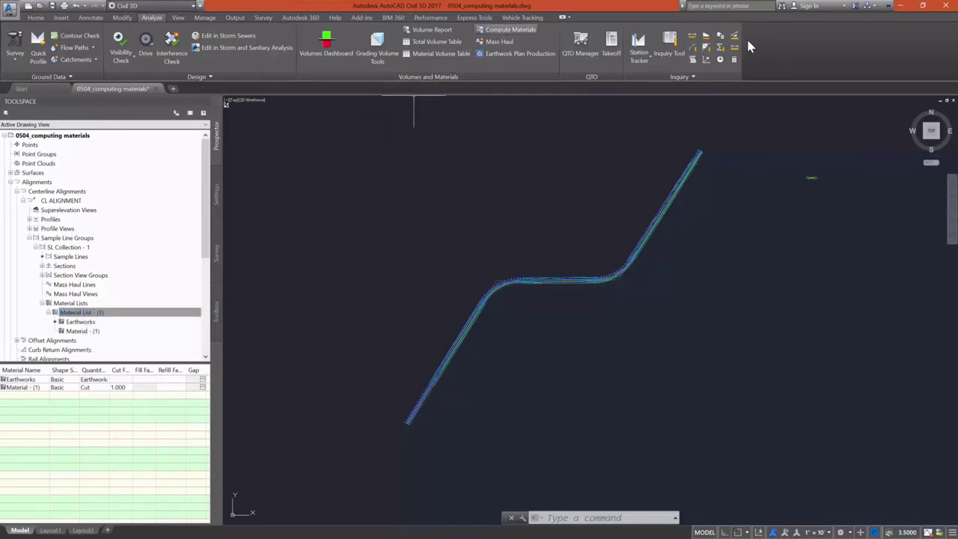
{"action": "left_click", "coordinate": [434, 300]}
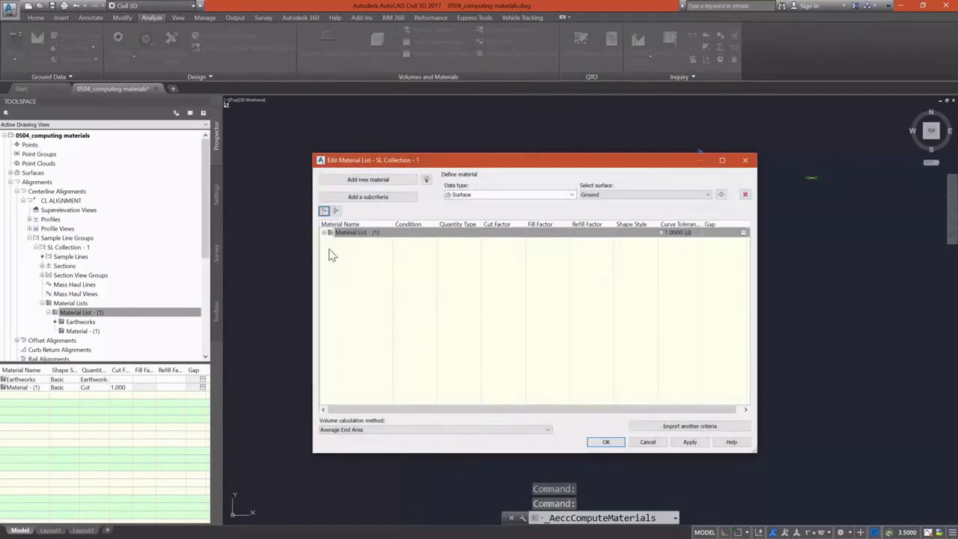
{"action": "left_click", "coordinate": [324, 233]}
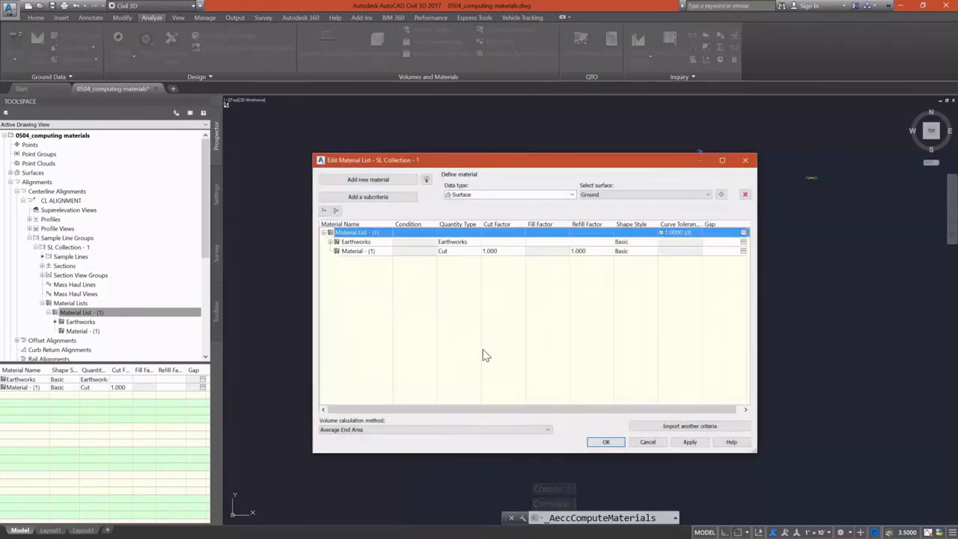
{"action": "left_click", "coordinate": [336, 242]}
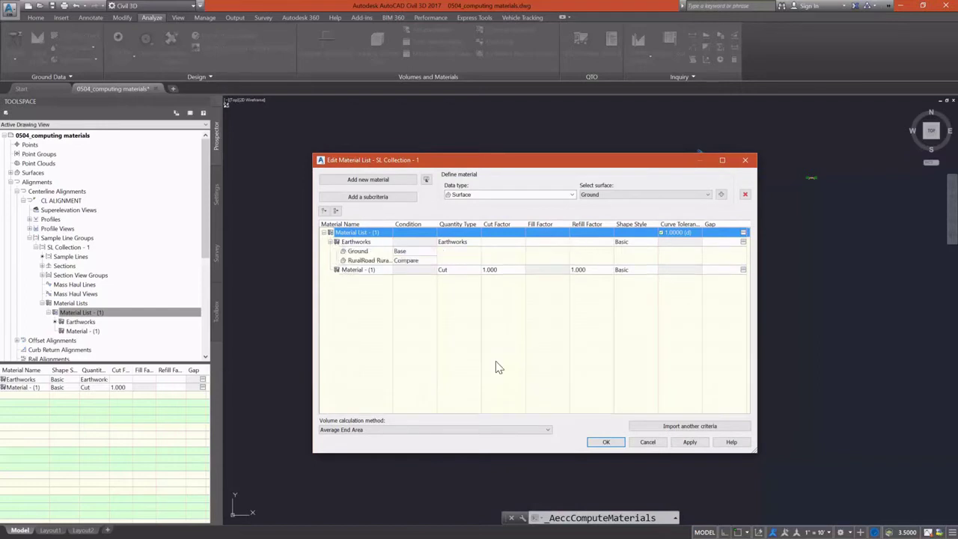
{"action": "left_click", "coordinate": [364, 269]}
{"action": "left_click", "coordinate": [457, 269]}
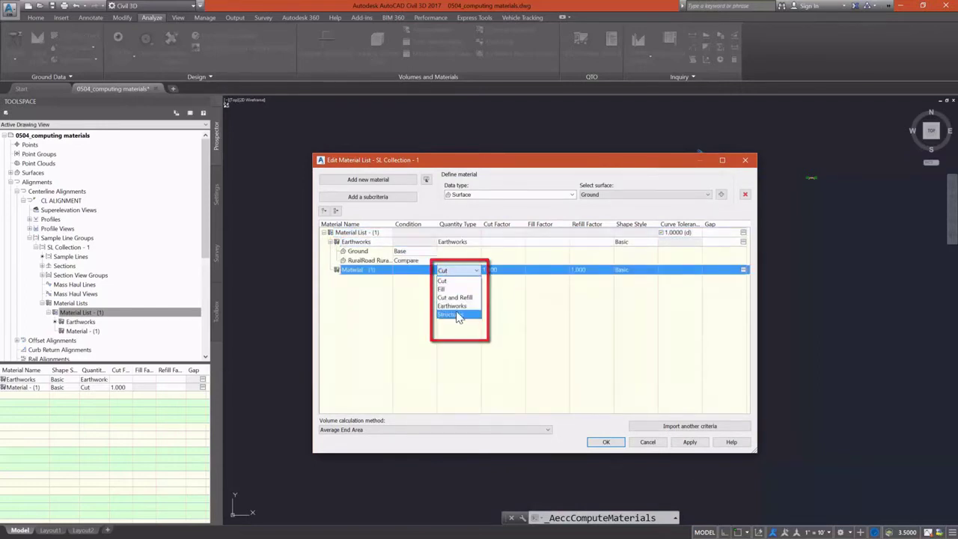
{"action": "left_click", "coordinate": [455, 315]}
Rename the Structures material as Curb
{"action": "left_click", "coordinate": [498, 194]}
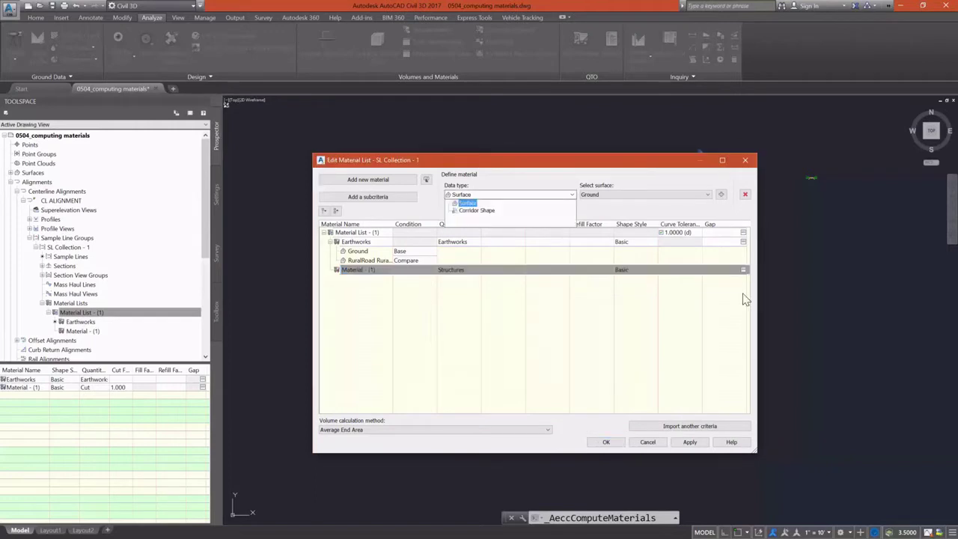
{"action": "left_click", "coordinate": [483, 210]}
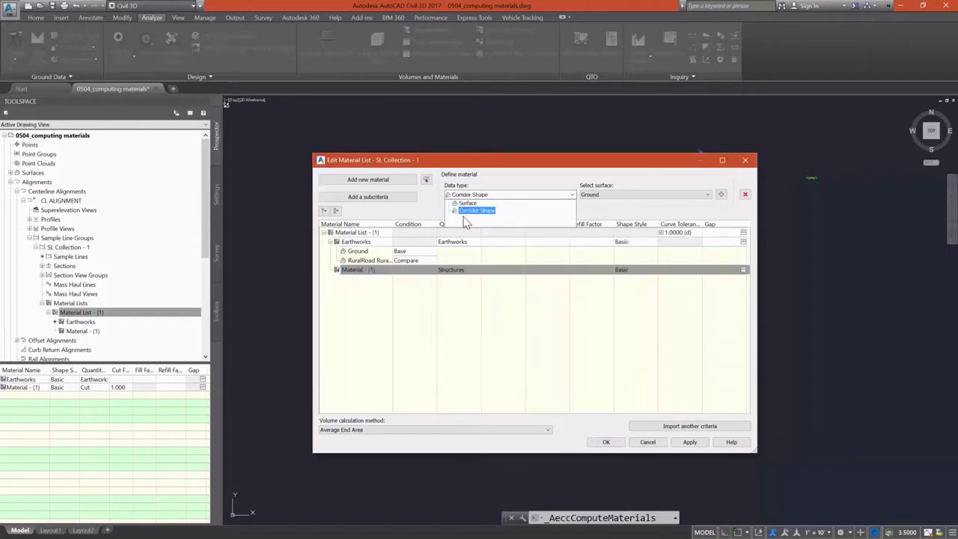
{"action": "left_click", "coordinate": [364, 271]}
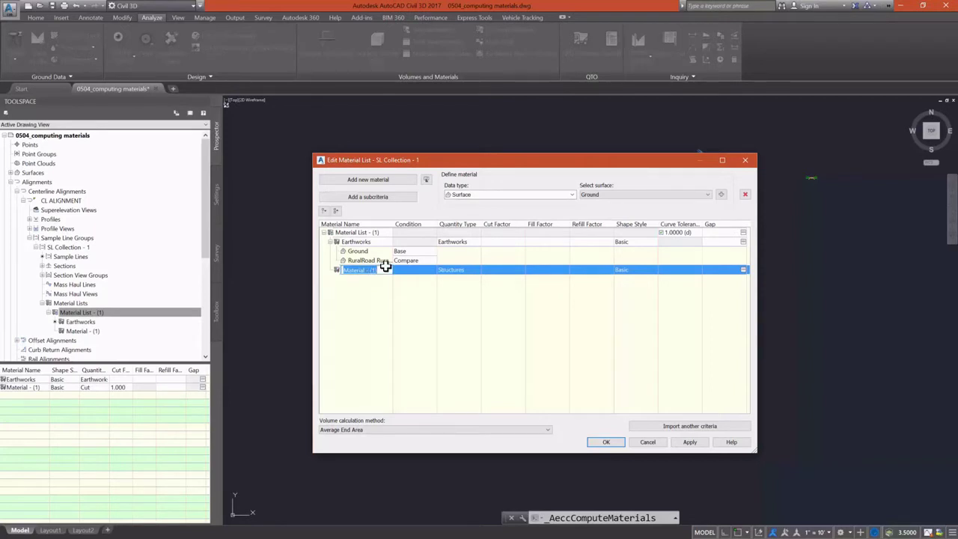
{"action": "type", "text": "Curb"}
{"action": "key", "text": "Return"}
Add the corridor shape RuralRoad Curb to the Curb material
{"action": "left_click", "coordinate": [463, 194]}
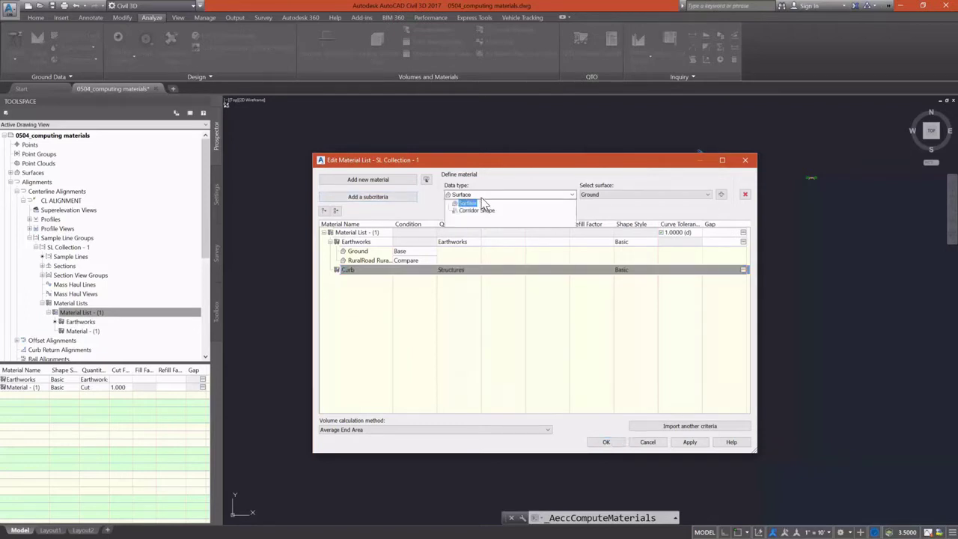
{"action": "left_click", "coordinate": [477, 210]}
{"action": "left_click", "coordinate": [590, 196]}
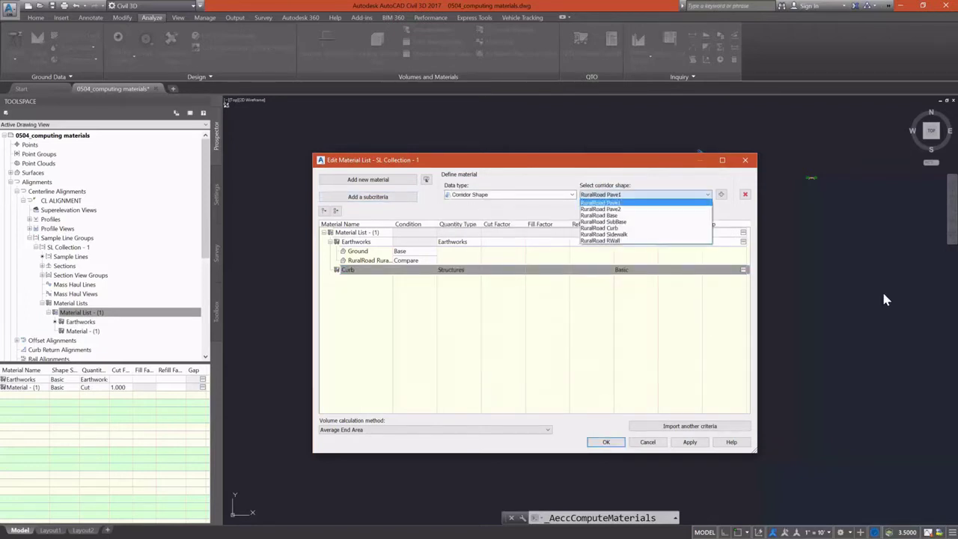
{"action": "left_click", "coordinate": [606, 228]}
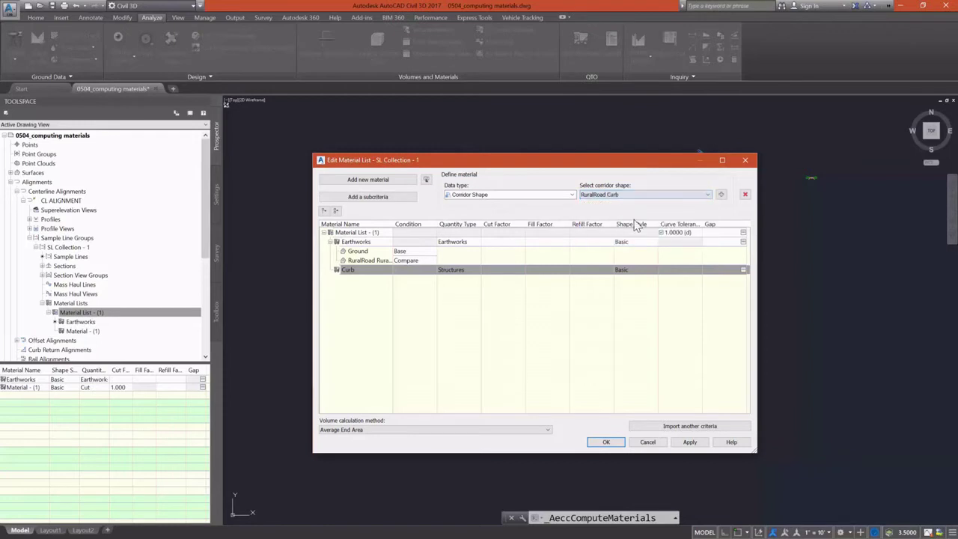
{"action": "left_click", "coordinate": [721, 194]}
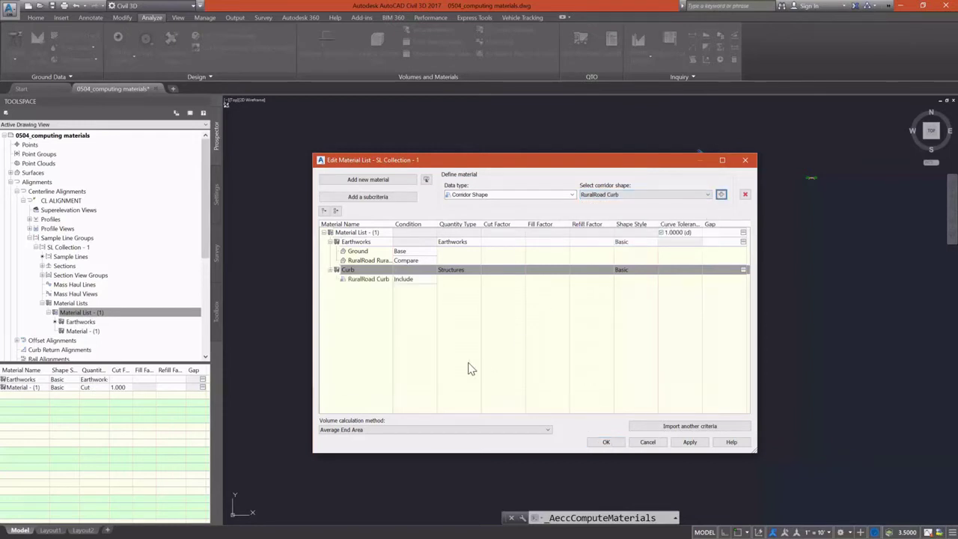
{"action": "left_click", "coordinate": [423, 354]}
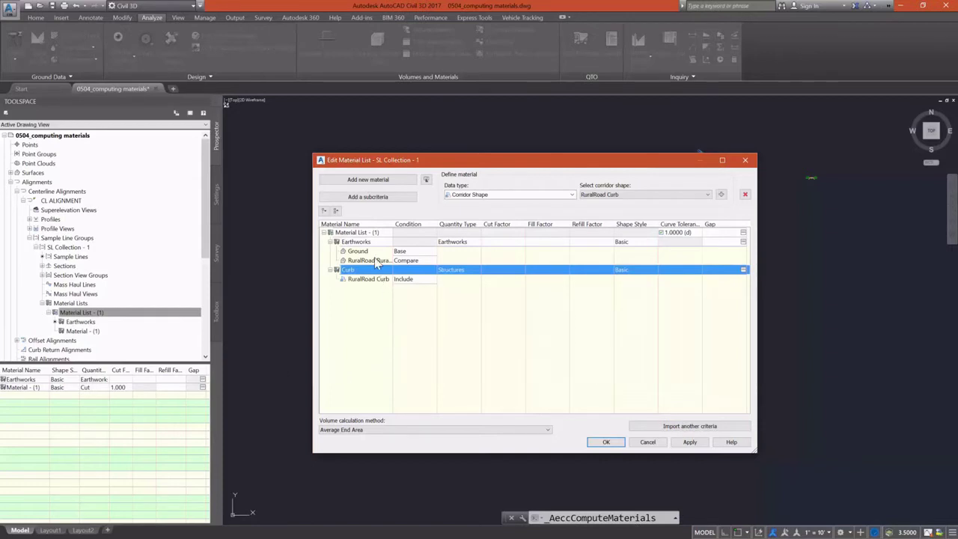
Add a new material named Sidewalk to Material List - (1) and set its quantity type to Structures
{"action": "left_click", "coordinate": [371, 181]}
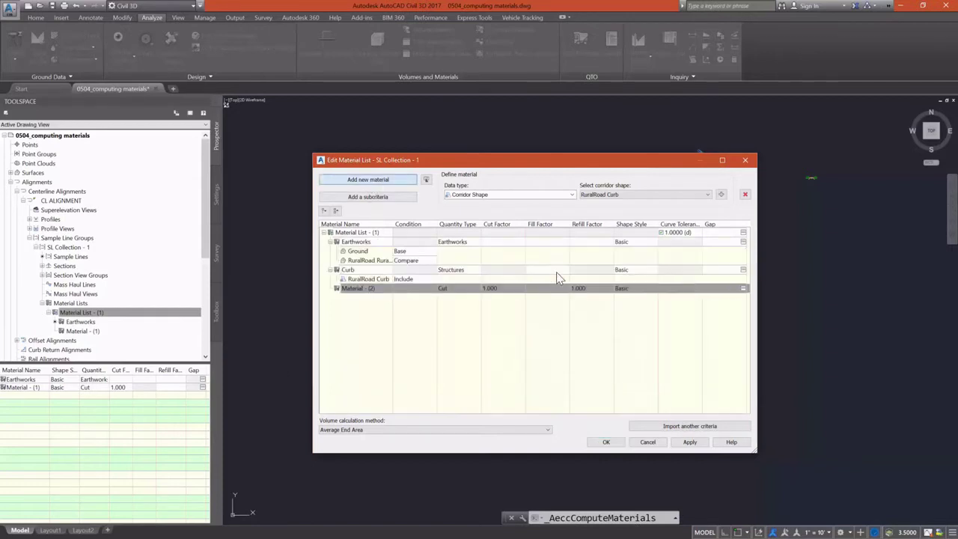
{"action": "left_click", "coordinate": [353, 289]}
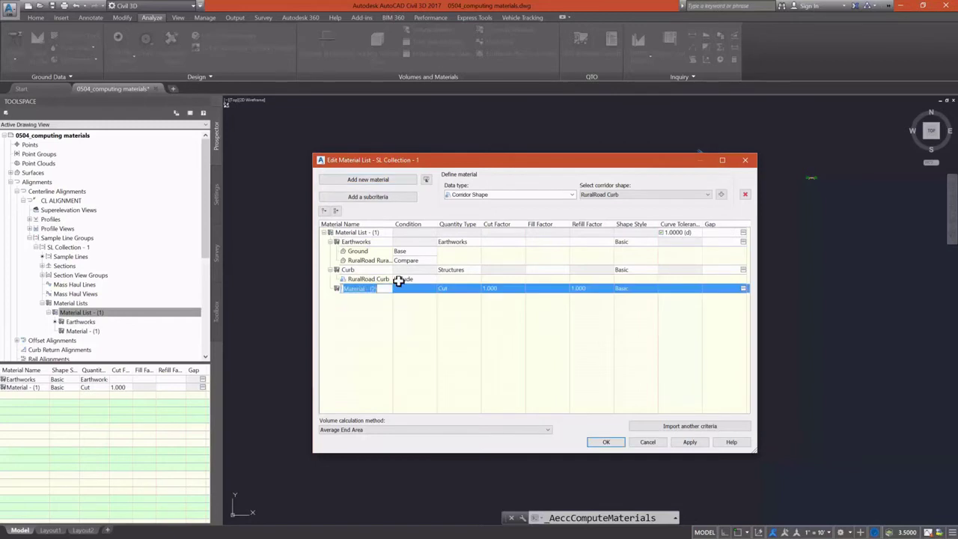
{"action": "type", "text": "Sidewalk"}
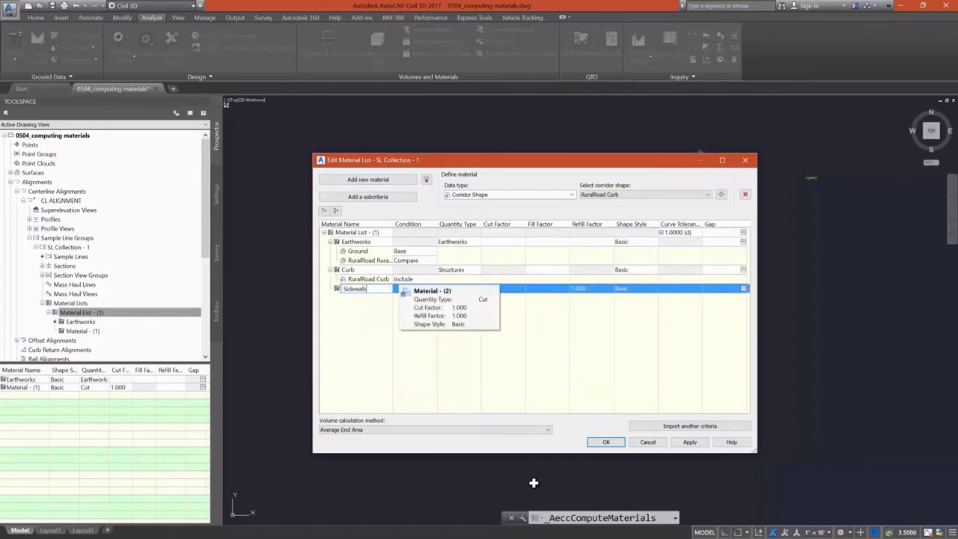
{"action": "key", "text": "Return"}
{"action": "left_click", "coordinate": [457, 289]}
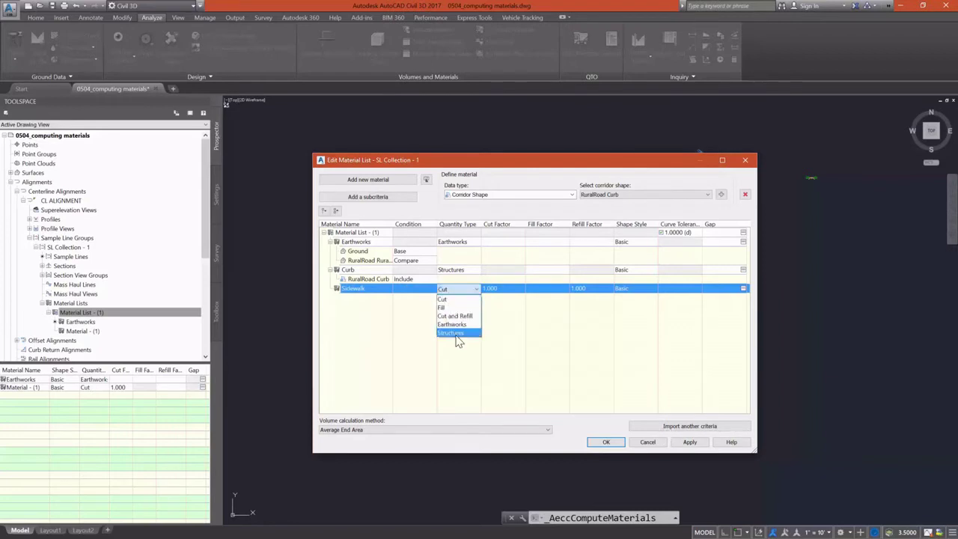
{"action": "left_click", "coordinate": [458, 332]}
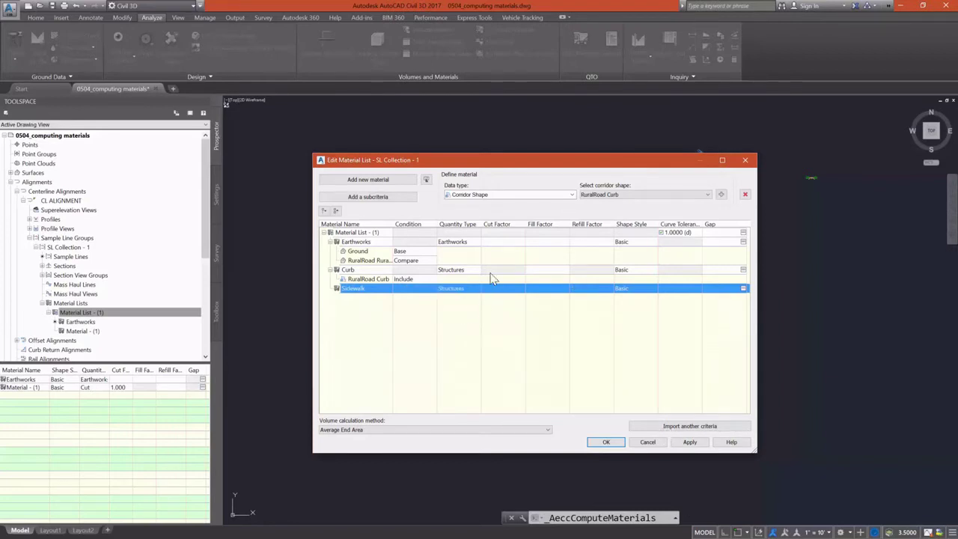
Add the corridor shape RuralRoad Sidewalk to the Sidewalk material
{"action": "left_click", "coordinate": [707, 195]}
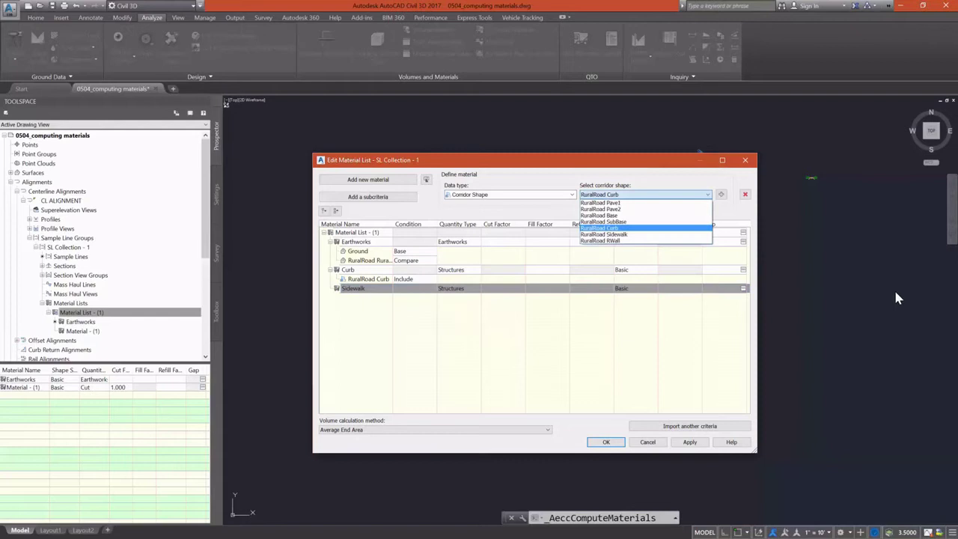
{"action": "left_click", "coordinate": [704, 225]}
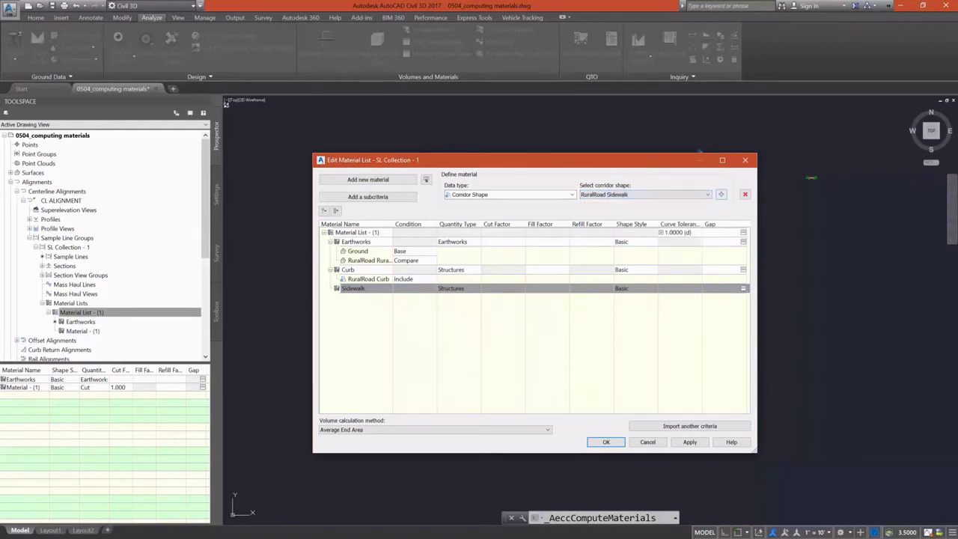
{"action": "left_click", "coordinate": [721, 194]}
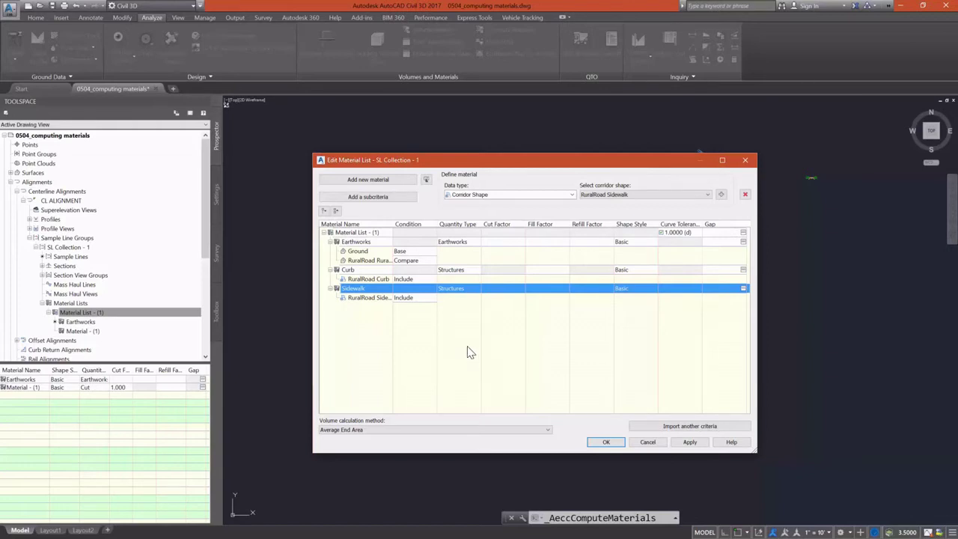
Import the quantity takeoff criteria Material List into the material list editor
{"action": "left_click", "coordinate": [673, 426]}
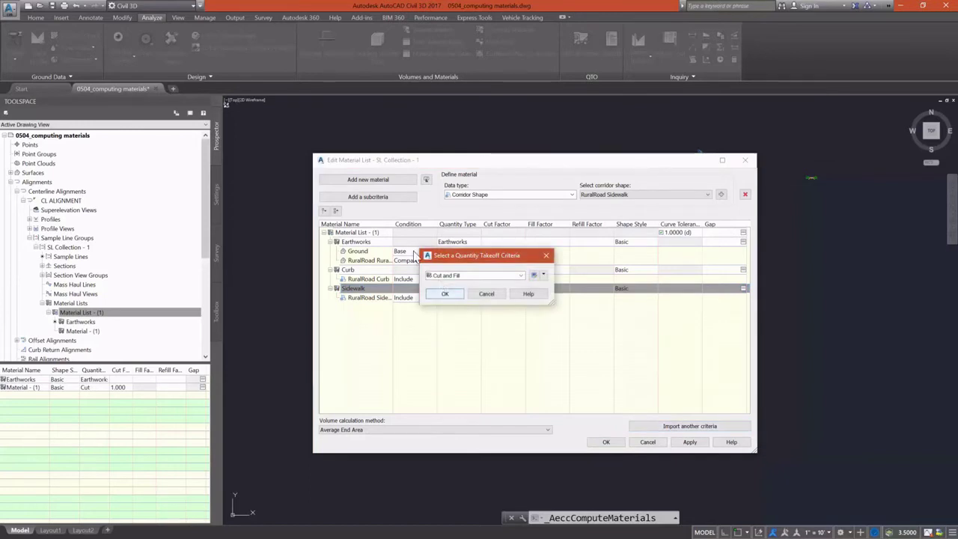
{"action": "left_click", "coordinate": [456, 276]}
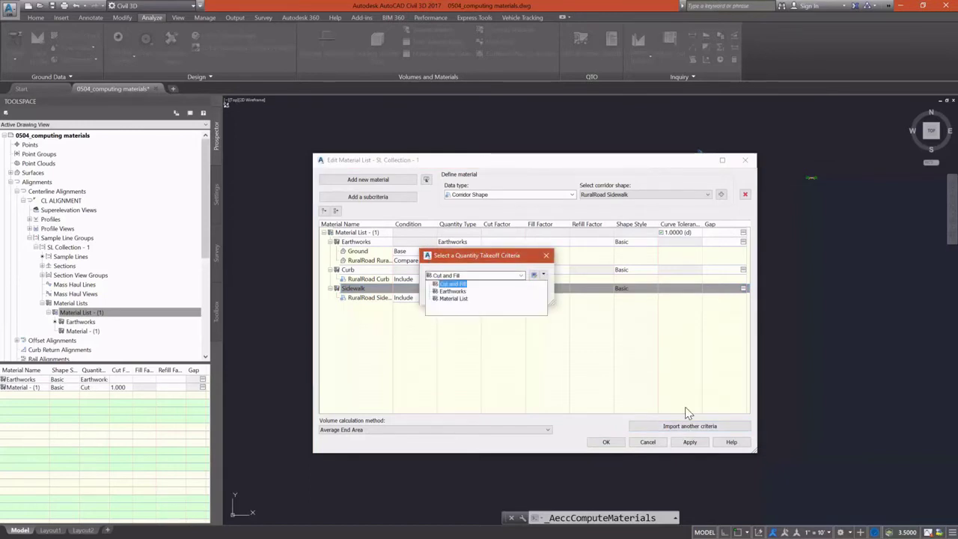
{"action": "left_click", "coordinate": [456, 299]}
{"action": "left_click", "coordinate": [452, 295]}
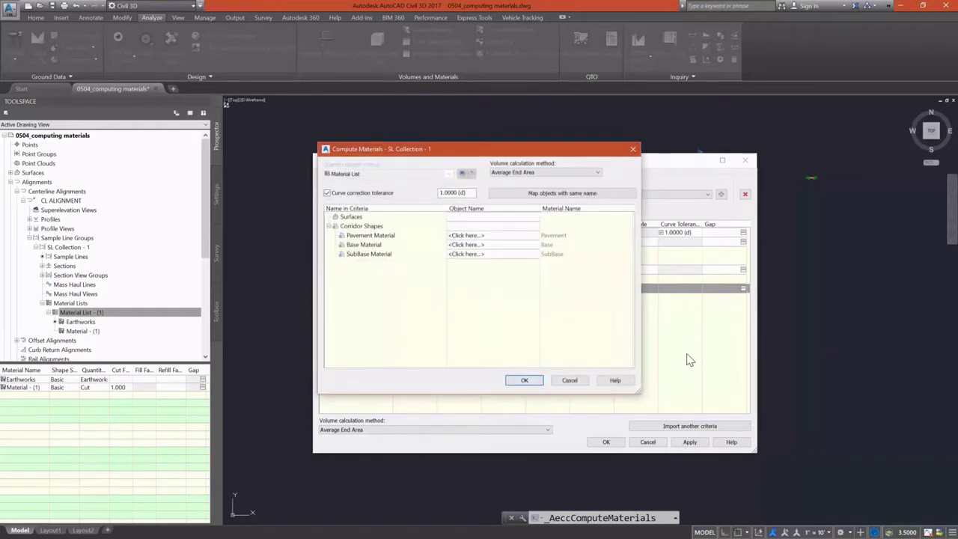
Map Pavement Material to RuralRoad Pave1 and Base Material to RuralRoad Base, and accept the criteria with SubBase Material unmapped
{"action": "left_click", "coordinate": [467, 235]}
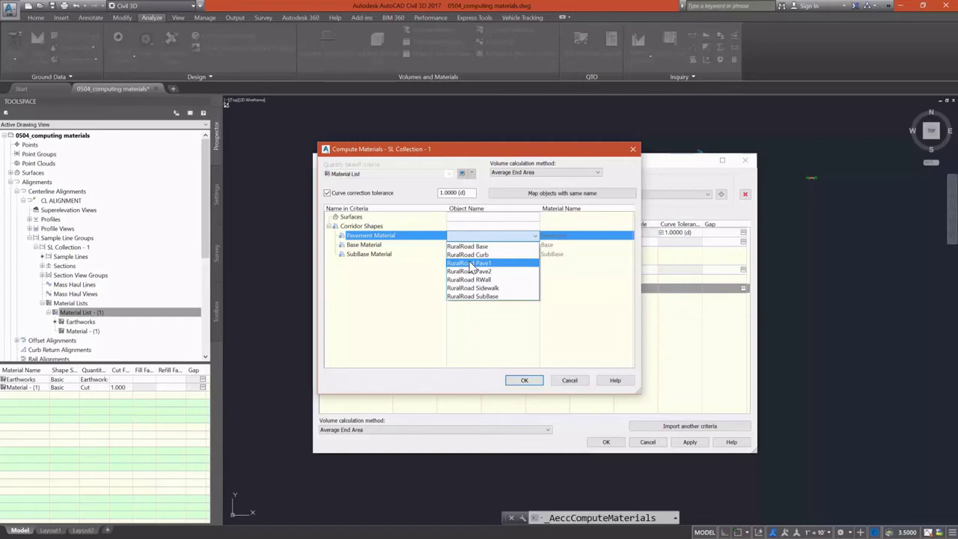
{"action": "left_click", "coordinate": [470, 264]}
{"action": "left_click", "coordinate": [466, 245]}
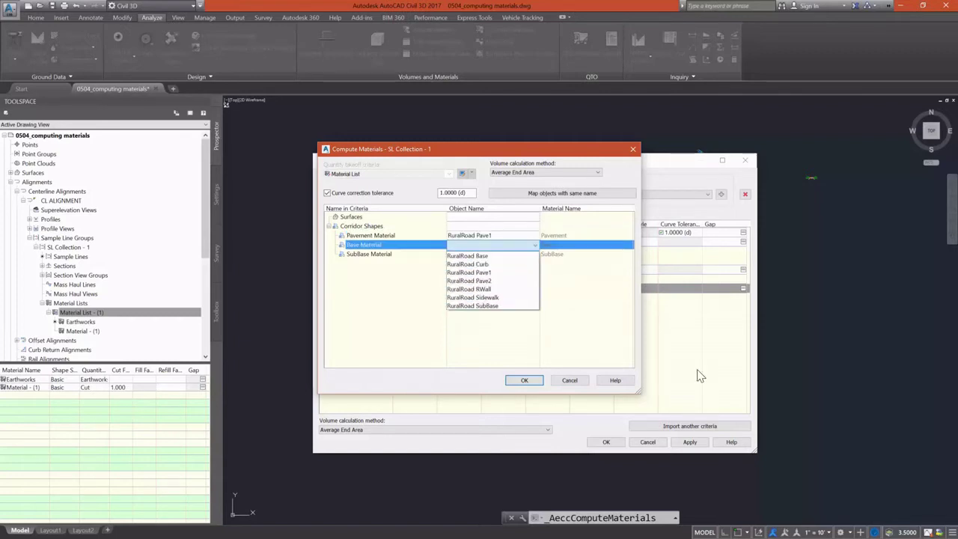
{"action": "key", "text": "Down"}
{"action": "key", "text": "Return"}
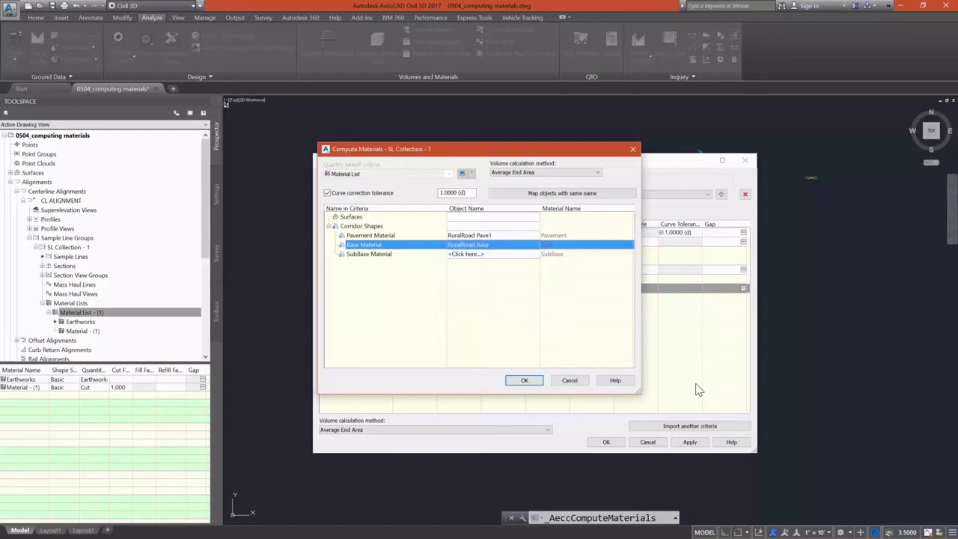
{"action": "left_click", "coordinate": [525, 380]}
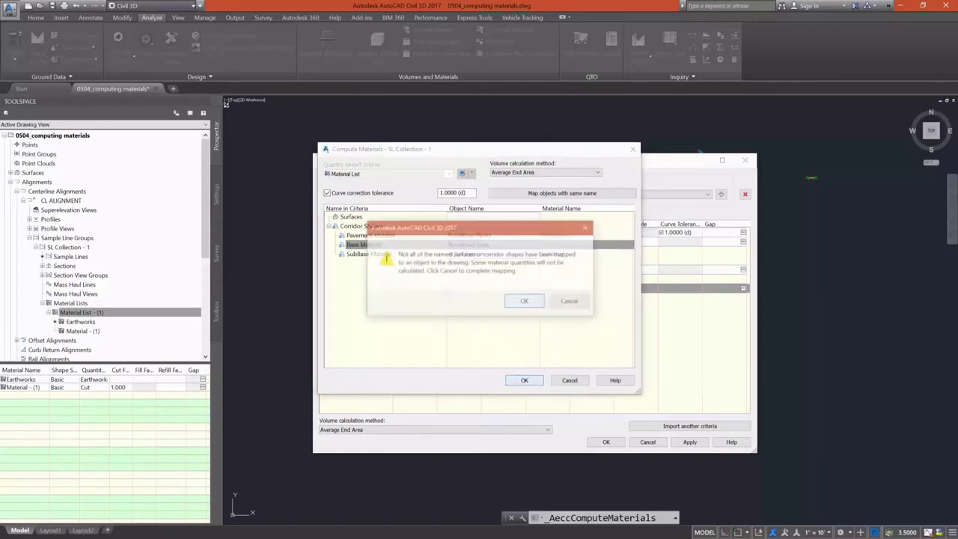
{"action": "left_click", "coordinate": [524, 301]}
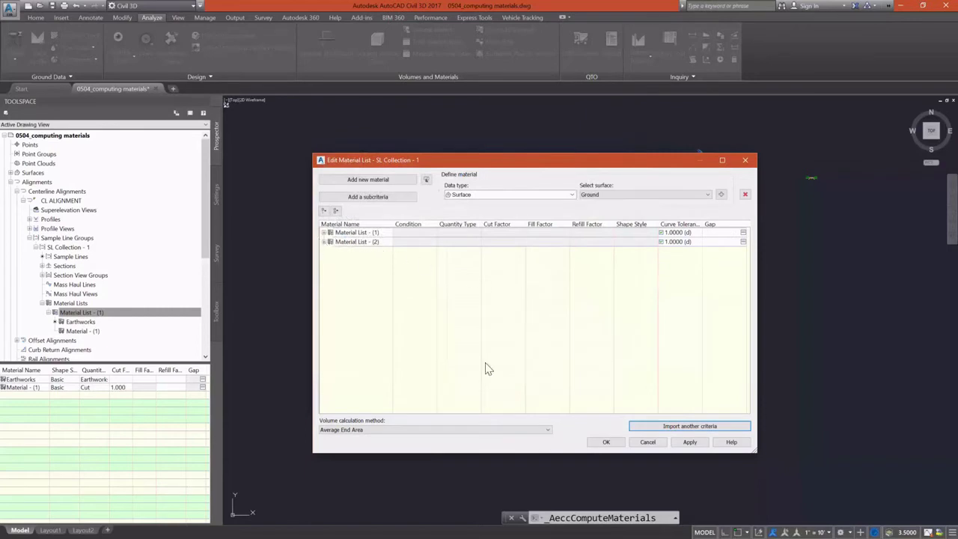
Expand both material lists and examine the shapes and surfaces assigned to the Pavement, Base and Earthworks materials
{"action": "left_click", "coordinate": [324, 242]}
{"action": "left_click", "coordinate": [326, 233]}
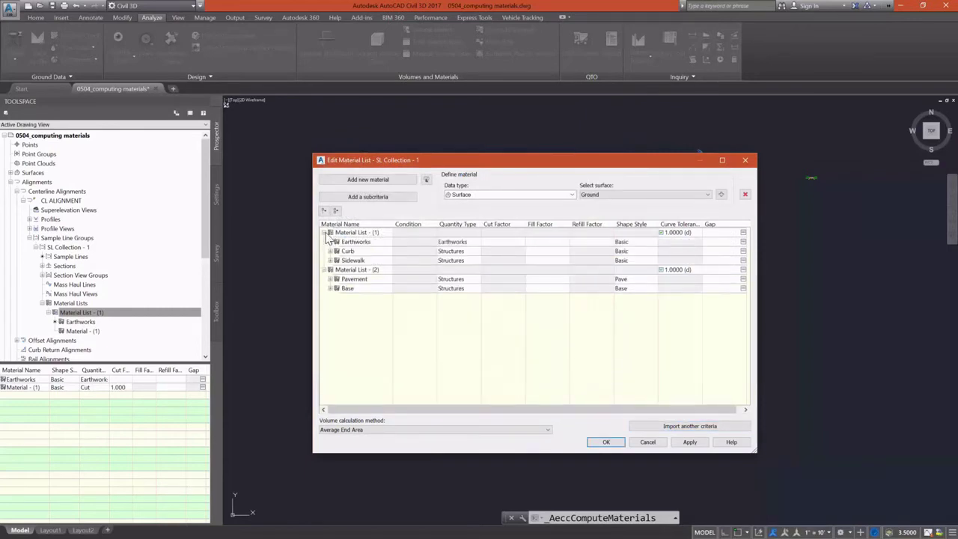
{"action": "left_click", "coordinate": [330, 279]}
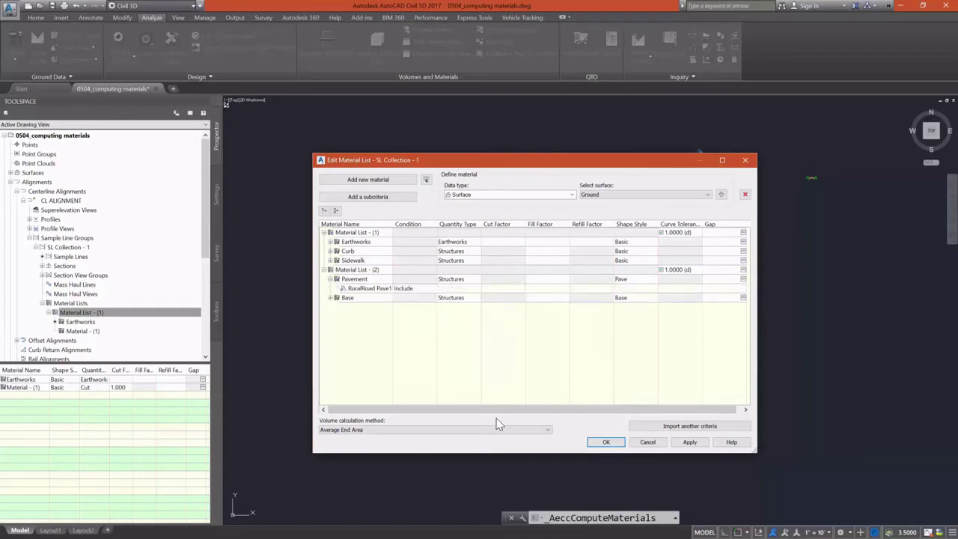
{"action": "left_click", "coordinate": [330, 298]}
{"action": "left_click", "coordinate": [356, 233]}
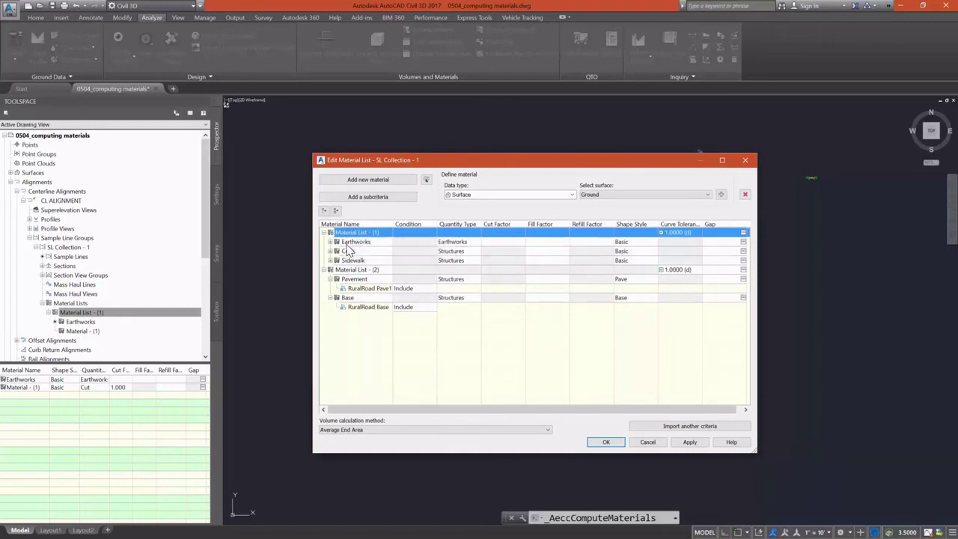
{"action": "left_click", "coordinate": [354, 242]}
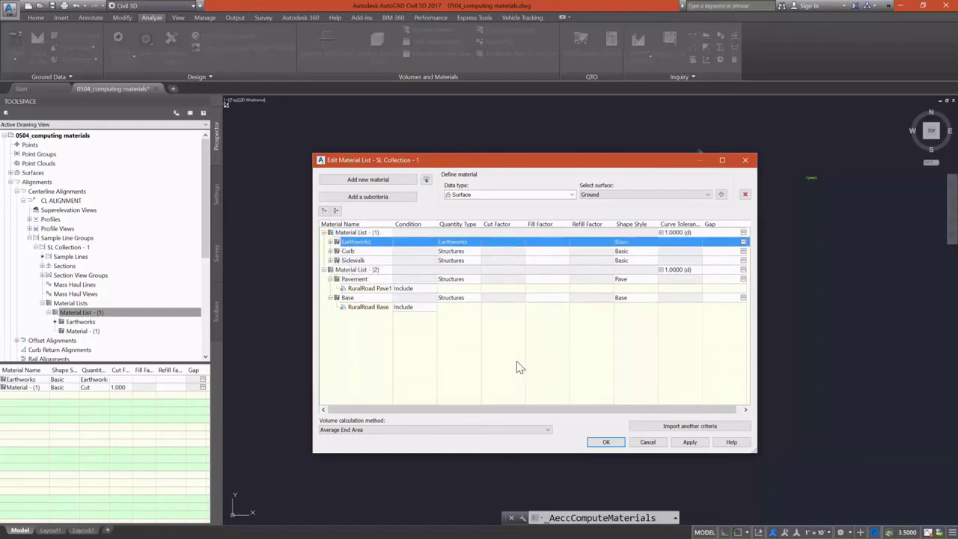
{"action": "left_click", "coordinate": [331, 242]}
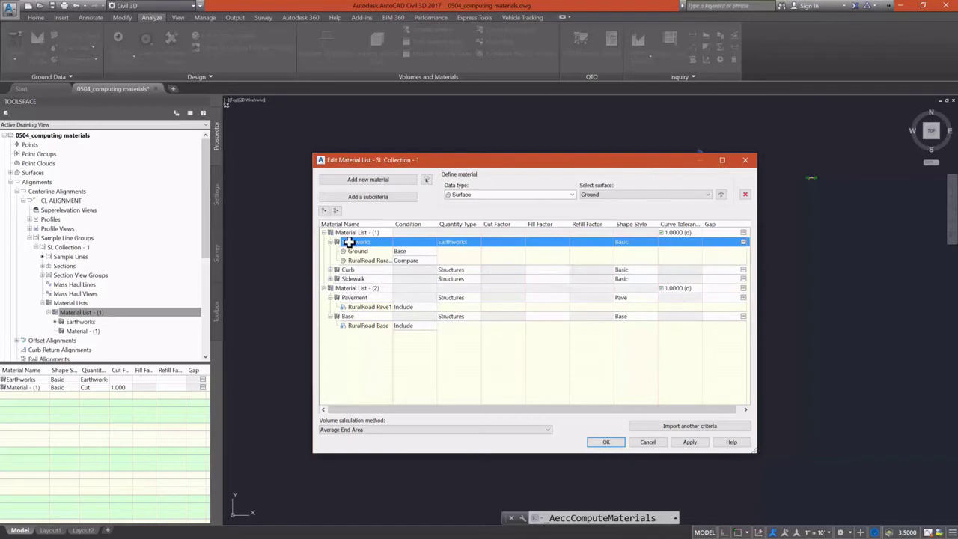
Set the volume calculation method to Prismoidal and accept the edited material lists
{"action": "left_click", "coordinate": [530, 431]}
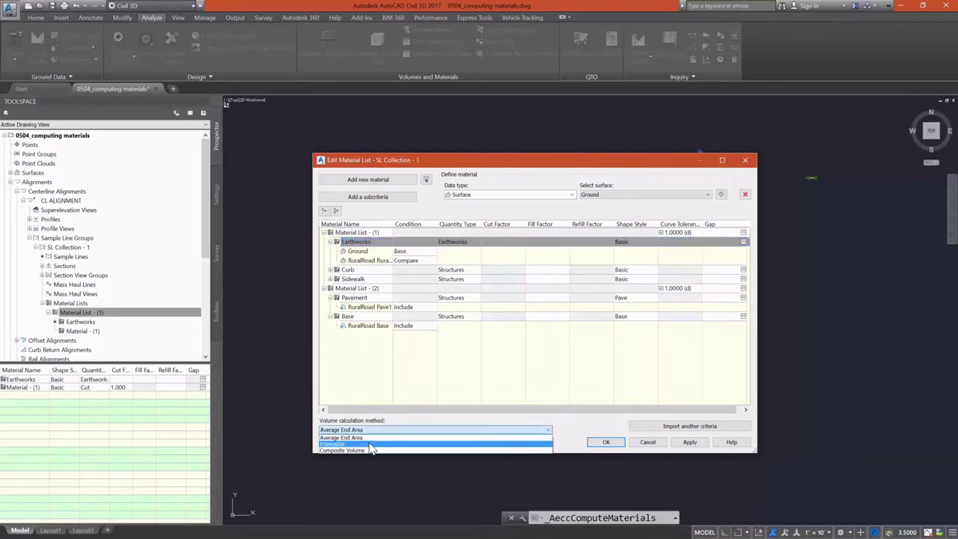
{"action": "left_click", "coordinate": [337, 444]}
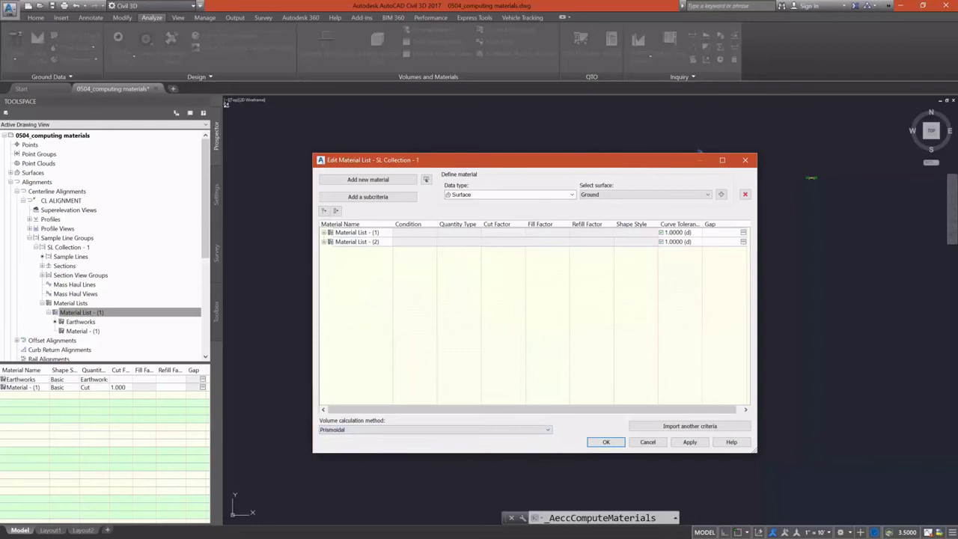
{"action": "left_click", "coordinate": [330, 232]}
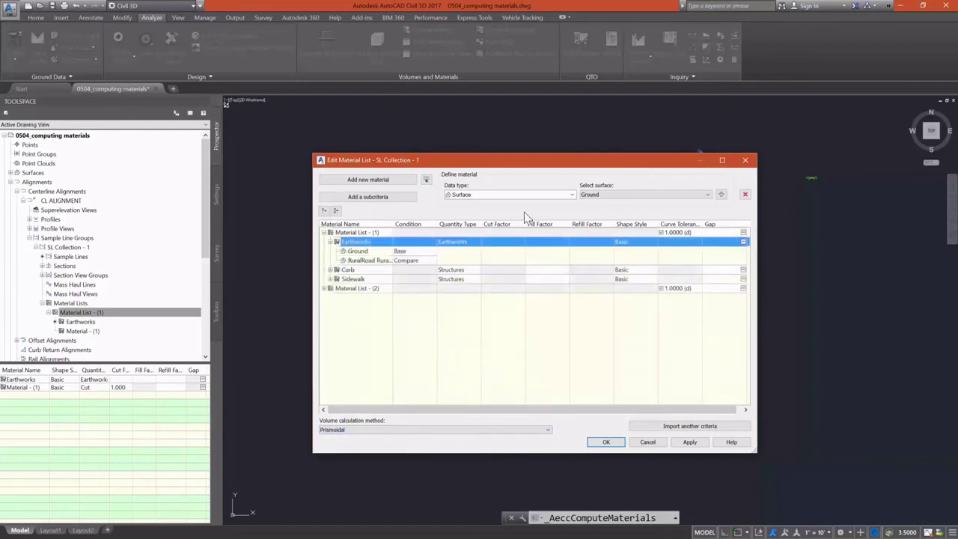
{"action": "left_click", "coordinate": [607, 445]}
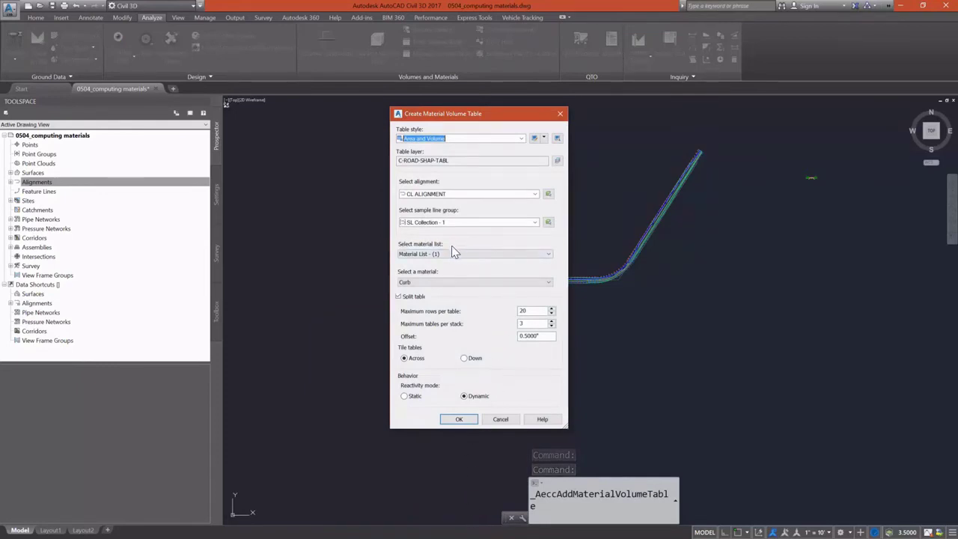
Create an unsplit, dynamic Area and Volume material table for Curb from Material List - (1), placed northwest of the alignment
{"action": "left_click", "coordinate": [400, 297]}
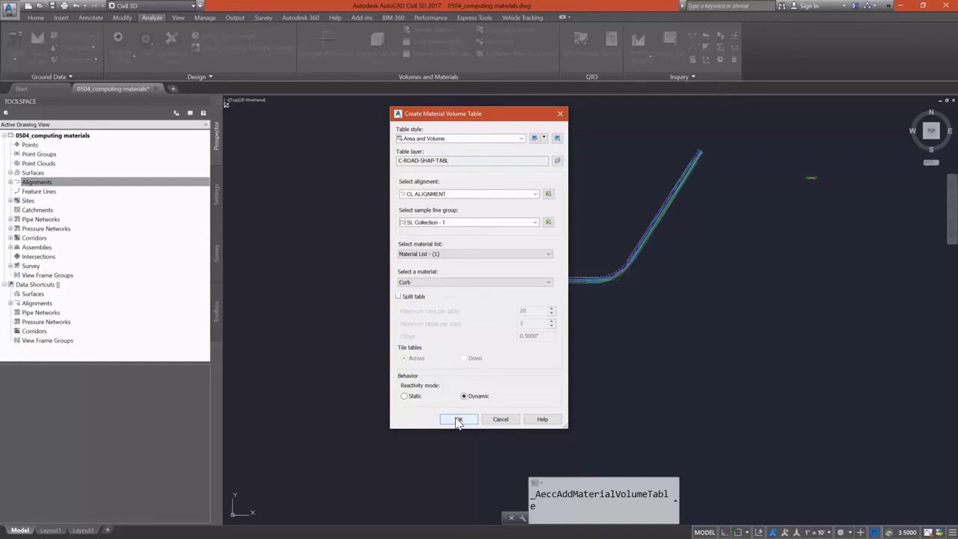
{"action": "left_click", "coordinate": [459, 420]}
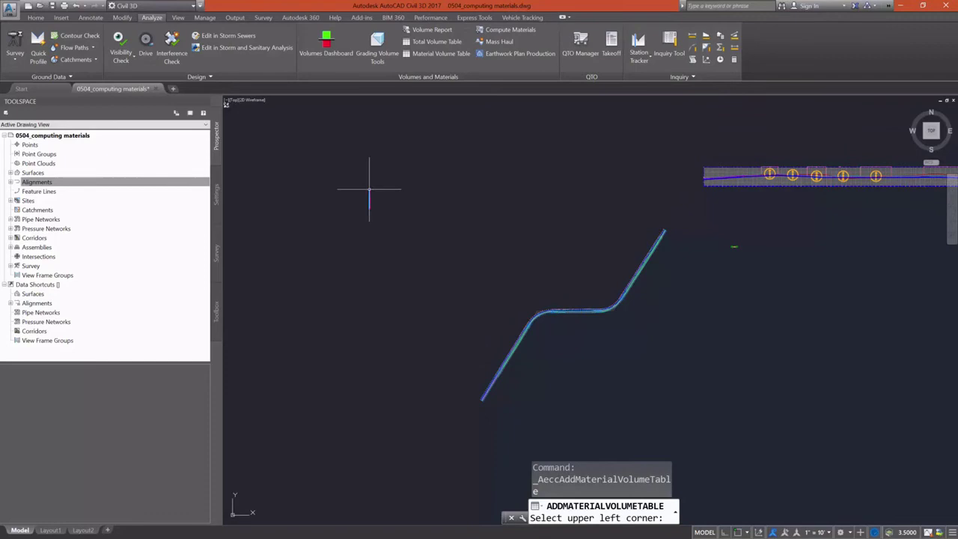
{"action": "scroll", "coordinate": [358, 189], "scroll_direction": "up", "scroll_amount": 4}
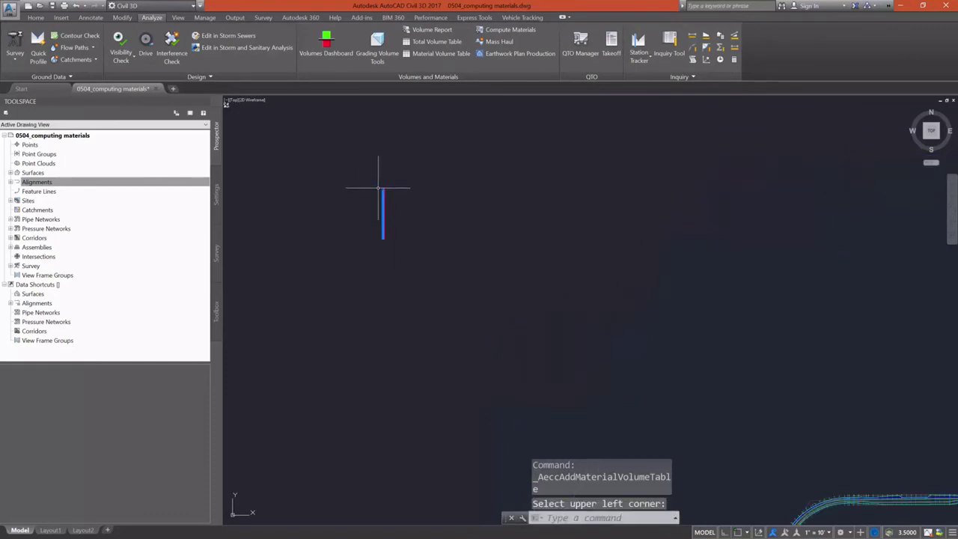
{"action": "scroll", "coordinate": [378, 188], "scroll_direction": "up", "scroll_amount": 10}
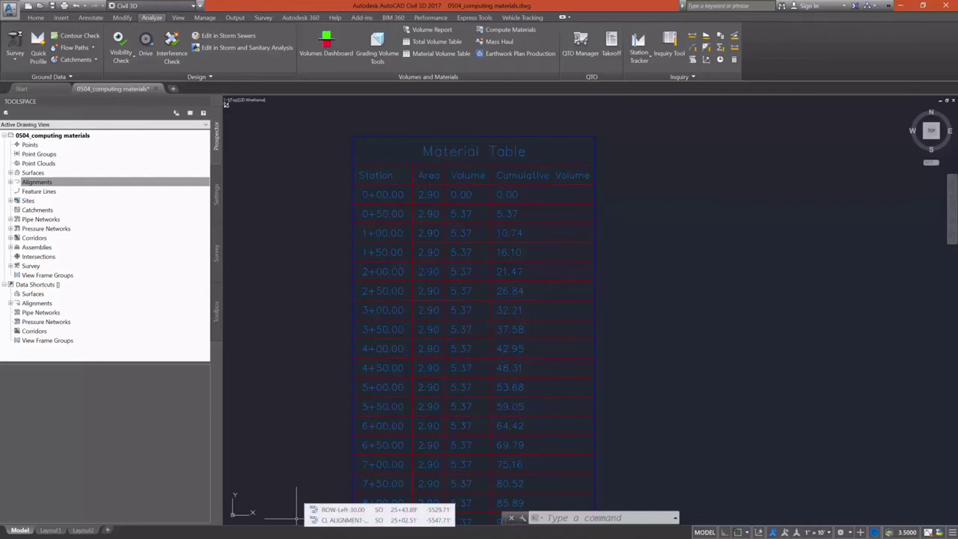
{"action": "scroll", "coordinate": [740, 309], "scroll_direction": "down", "scroll_amount": 2}
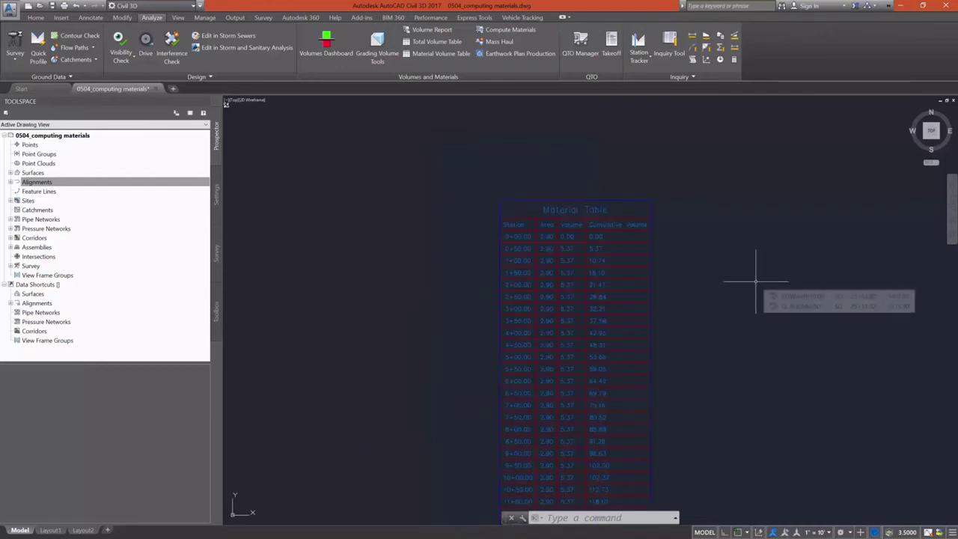
{"action": "scroll", "coordinate": [756, 282], "scroll_direction": "down", "scroll_amount": 2}
{"action": "scroll", "coordinate": [562, 277], "scroll_direction": "down", "scroll_amount": 6}
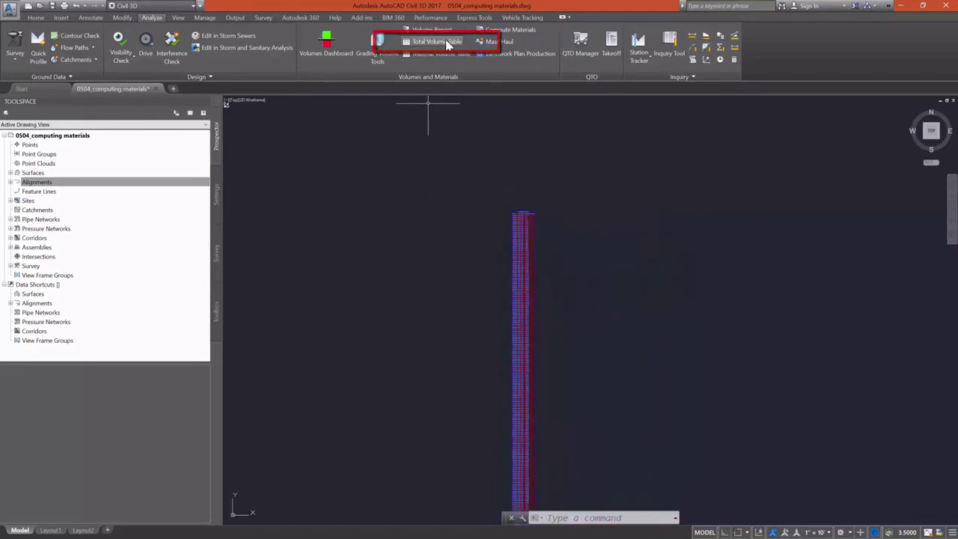
Create a split, dynamic Cut and Fill total volume table for SL Collection - 1 from Material List - (1), placed east of the Curb table
{"action": "left_click", "coordinate": [437, 42]}
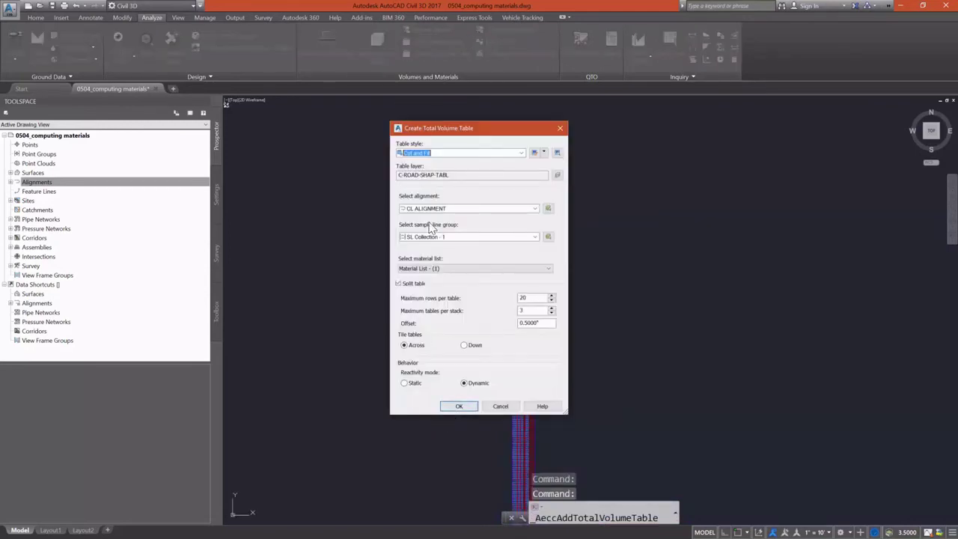
{"action": "left_click", "coordinate": [447, 268]}
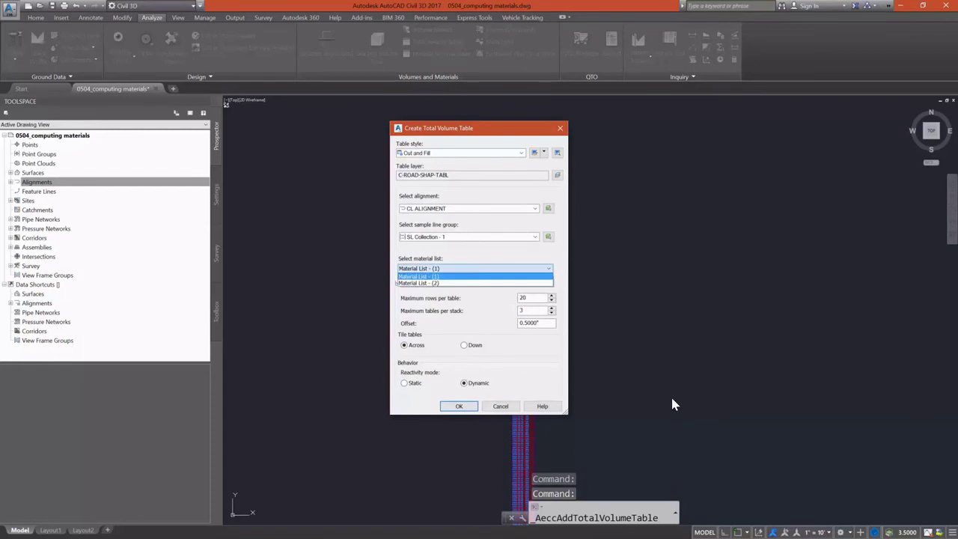
{"action": "left_click", "coordinate": [671, 396]}
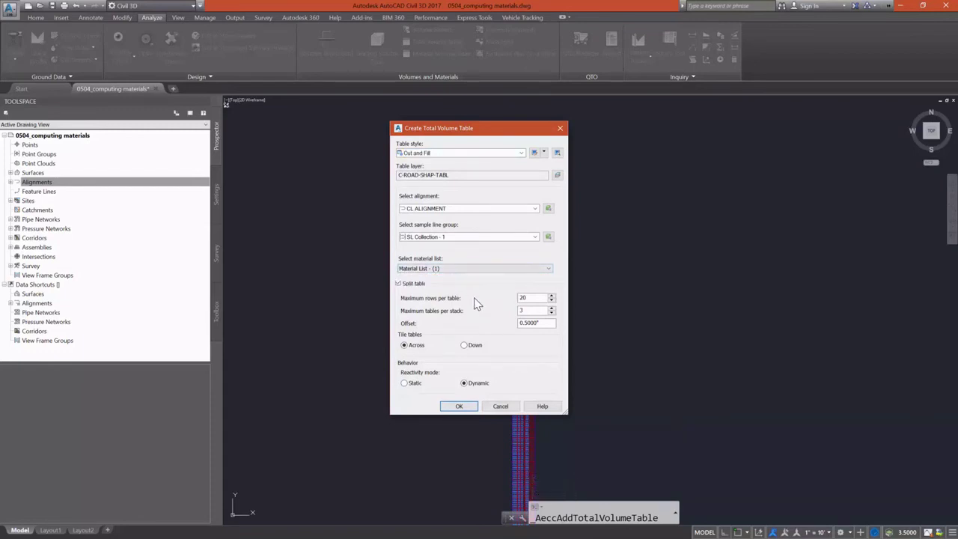
{"action": "left_click", "coordinate": [459, 406]}
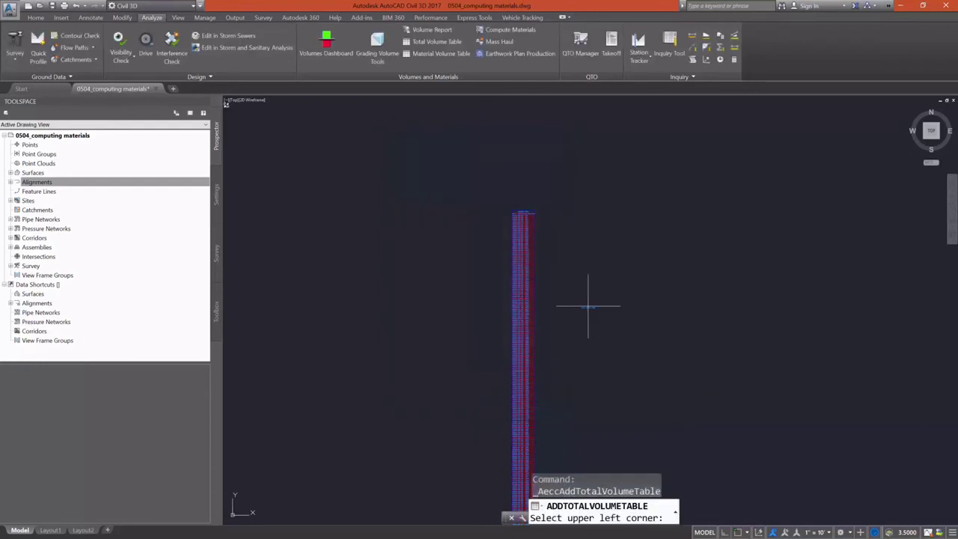
{"action": "left_click", "coordinate": [648, 207]}
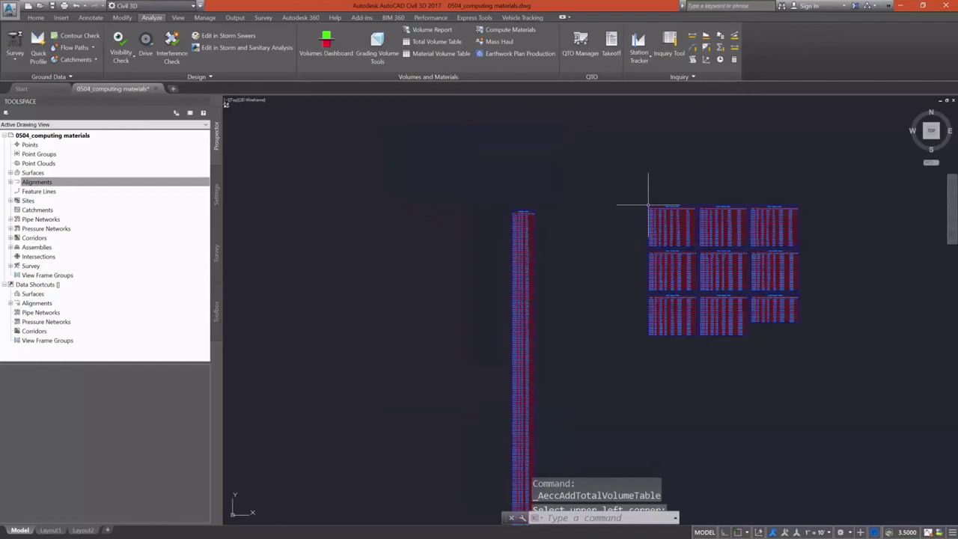
Examine the total volume tables from the first station to the cumulative fill and cut volumes at the last station
{"action": "scroll", "coordinate": [679, 212], "scroll_direction": "up", "scroll_amount": 8}
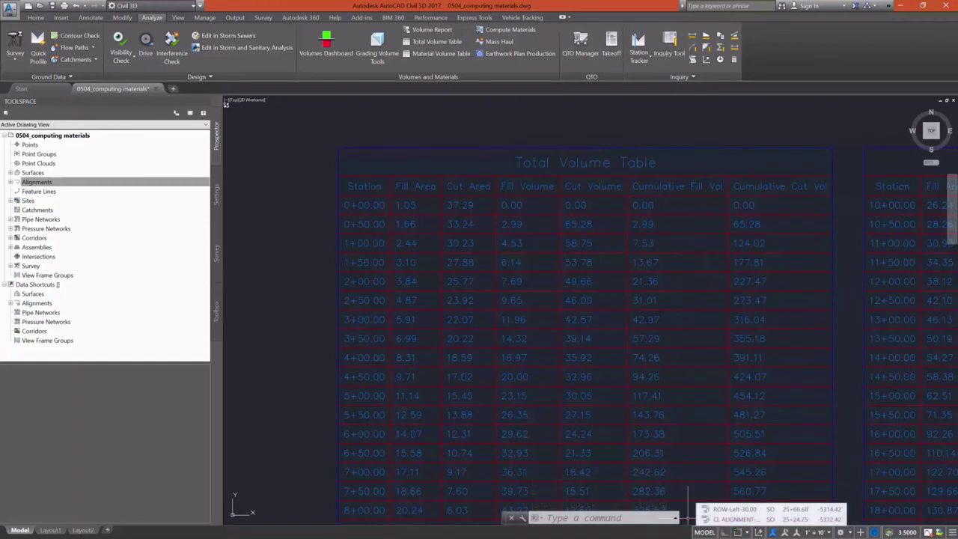
{"action": "scroll", "coordinate": [569, 311], "scroll_direction": "down", "scroll_amount": 6}
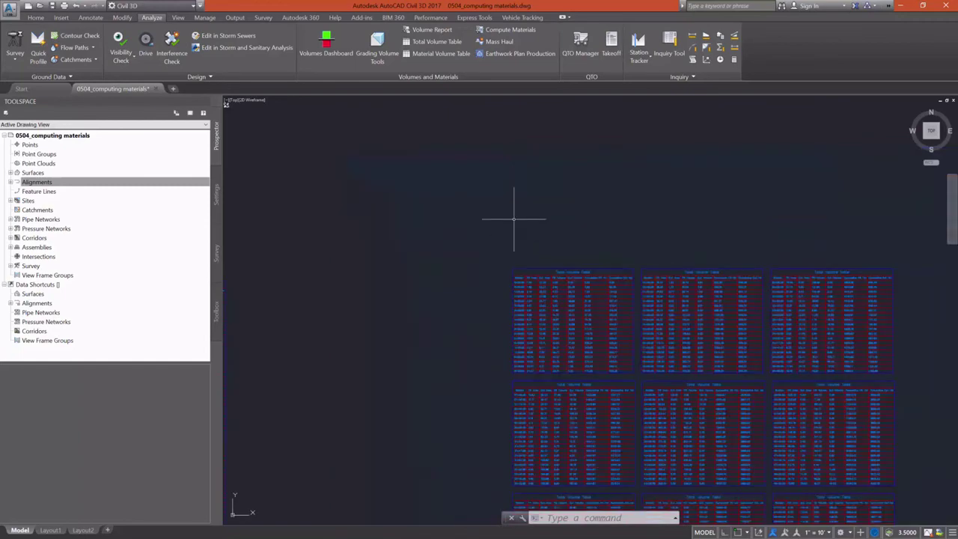
{"action": "scroll", "coordinate": [514, 220], "scroll_direction": "down", "scroll_amount": 3}
{"action": "scroll", "coordinate": [552, 317], "scroll_direction": "up", "scroll_amount": 8}
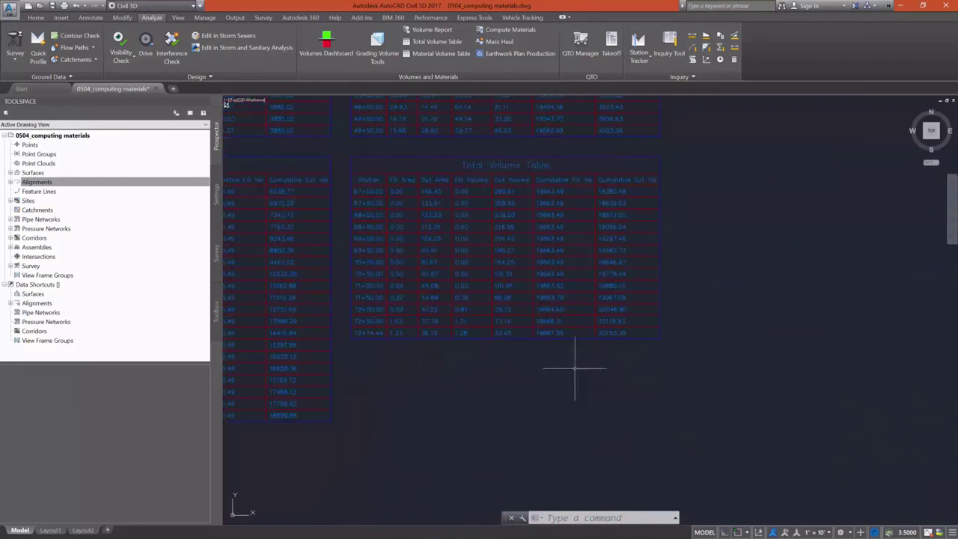
{"action": "scroll", "coordinate": [530, 374], "scroll_direction": "up", "scroll_amount": 2}
{"action": "scroll", "coordinate": [563, 391], "scroll_direction": "down", "scroll_amount": 2}
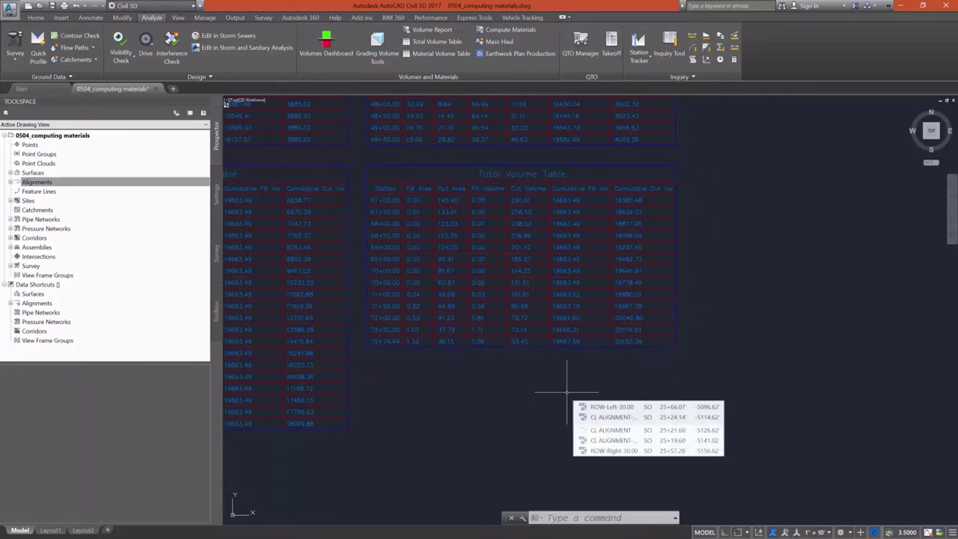
{"action": "scroll", "coordinate": [566, 391], "scroll_direction": "down", "scroll_amount": 5}
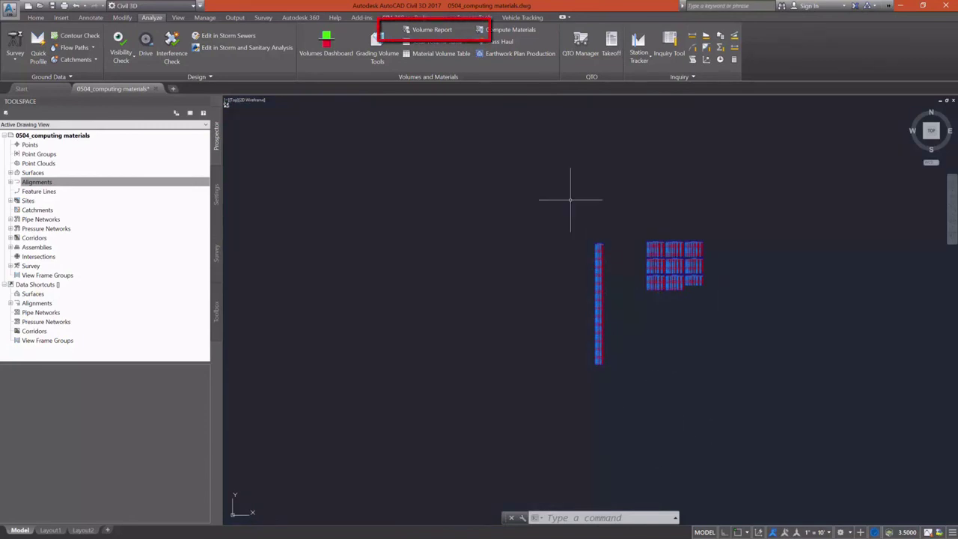
Generate a volume report for CL ALIGNMENT from Material List - (1) with the earthwork.xsl style sheet, allow its scripts and review the station volumes
{"action": "left_click", "coordinate": [432, 29]}
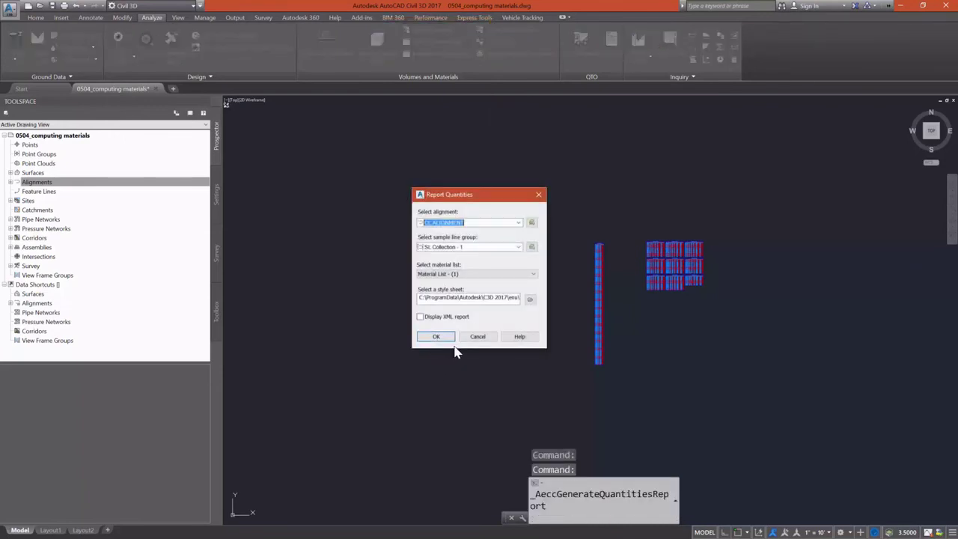
{"action": "left_click", "coordinate": [530, 301]}
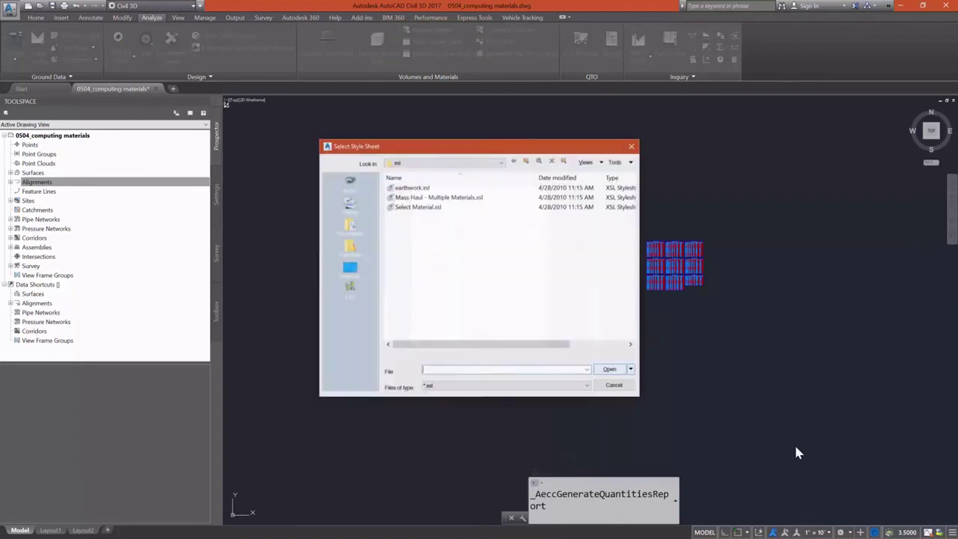
{"action": "double_click", "coordinate": [412, 188]}
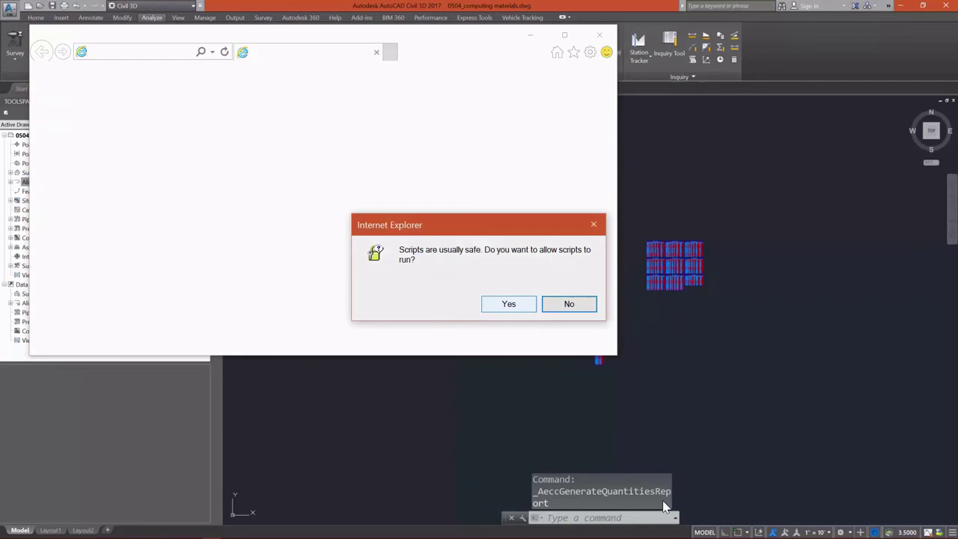
{"action": "left_click", "coordinate": [506, 305]}
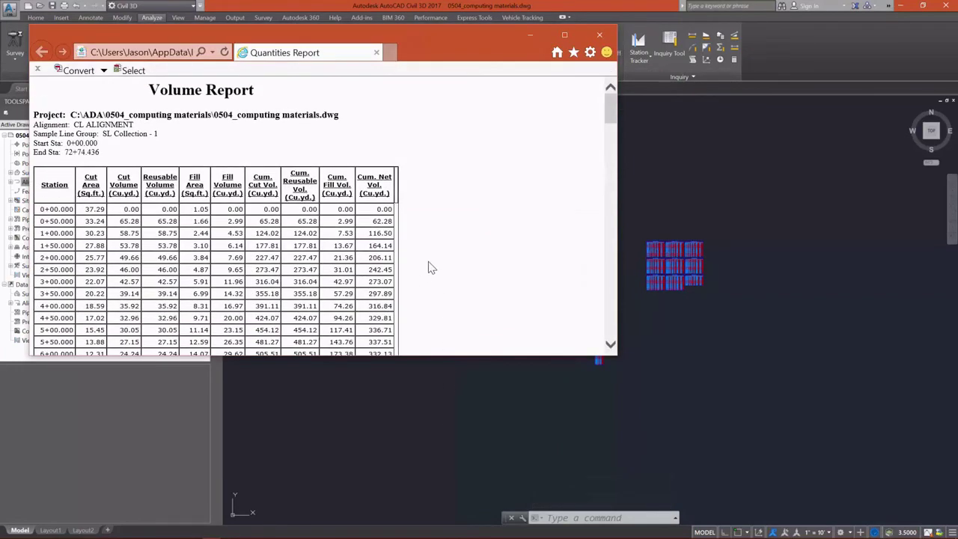
{"action": "scroll", "coordinate": [430, 271], "scroll_direction": "down", "scroll_amount": 4}
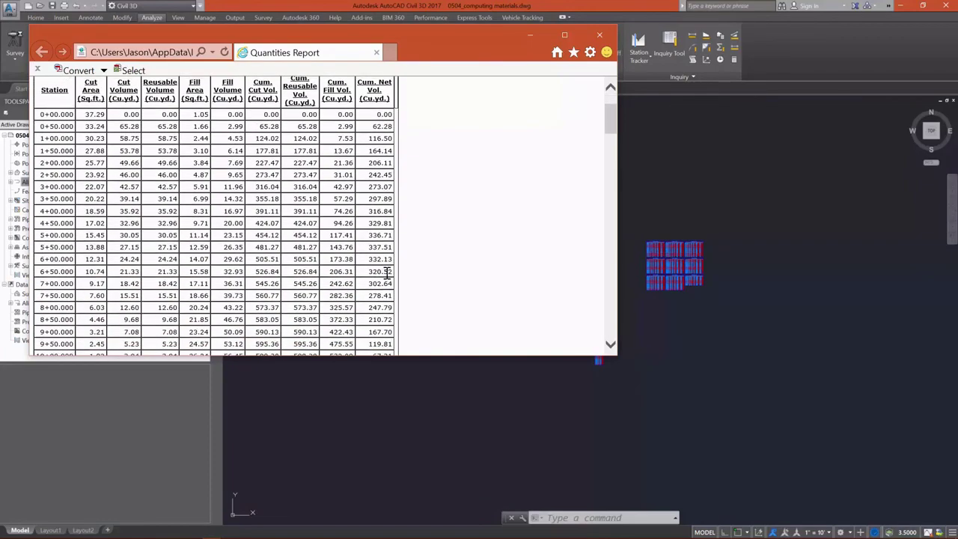
{"action": "scroll", "coordinate": [343, 268], "scroll_direction": "down", "scroll_amount": 5}
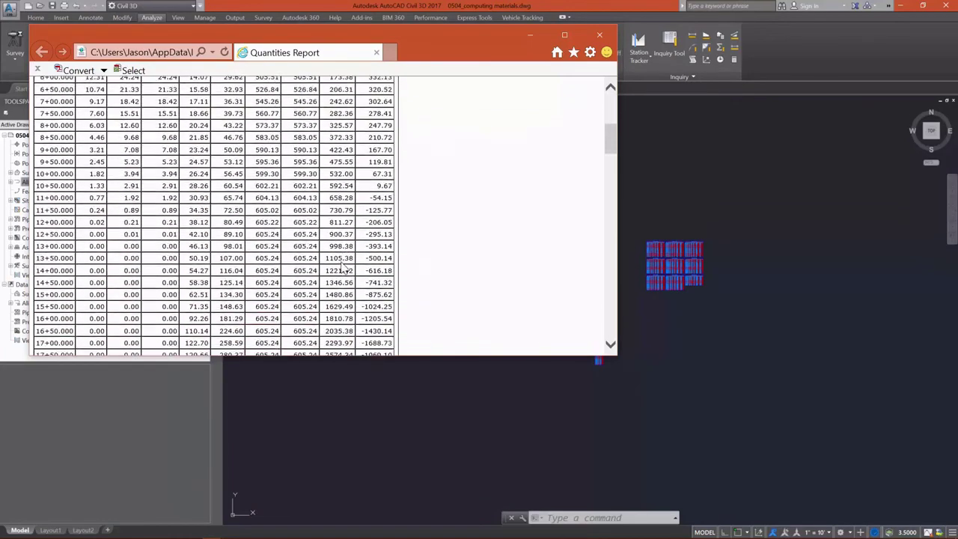
{"action": "scroll", "coordinate": [343, 268], "scroll_direction": "down", "scroll_amount": 5}
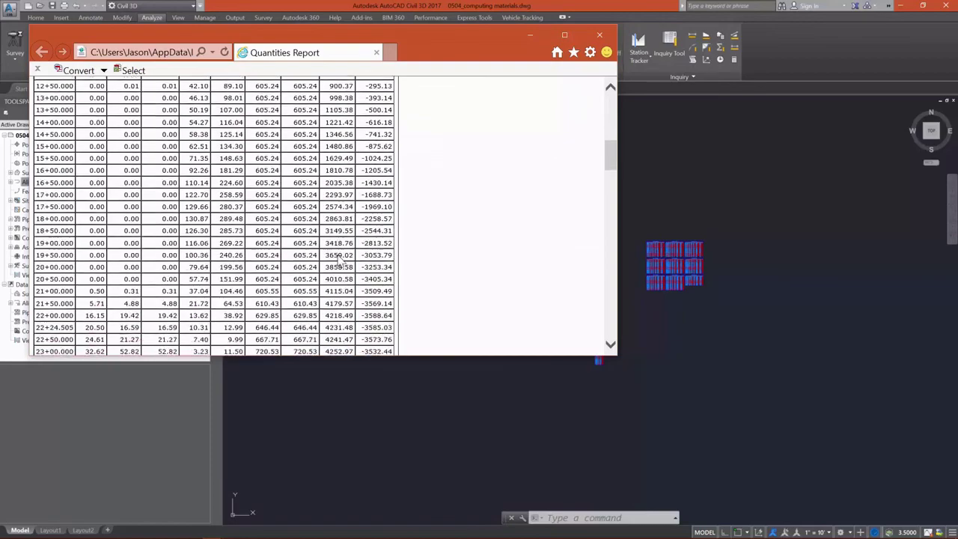
{"action": "scroll", "coordinate": [344, 259], "scroll_direction": "down", "scroll_amount": 2}
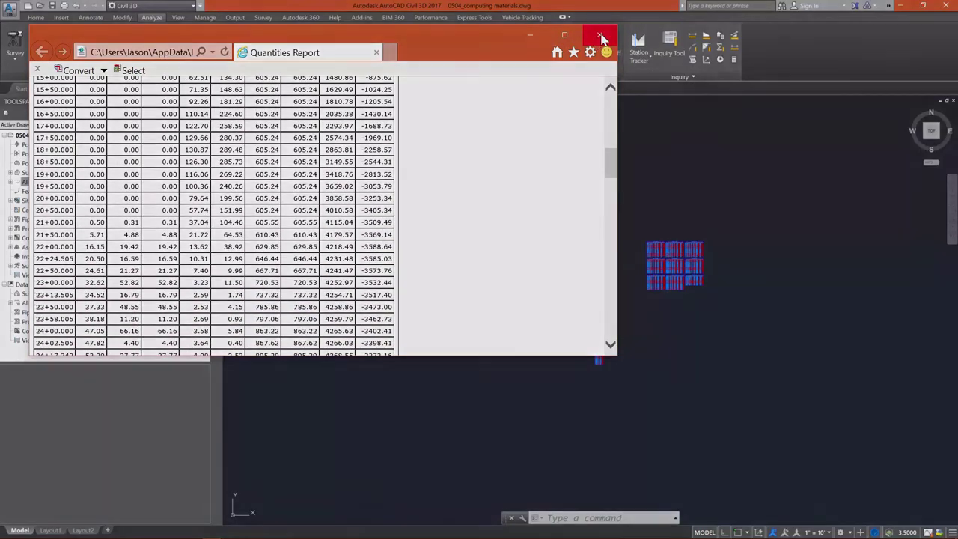